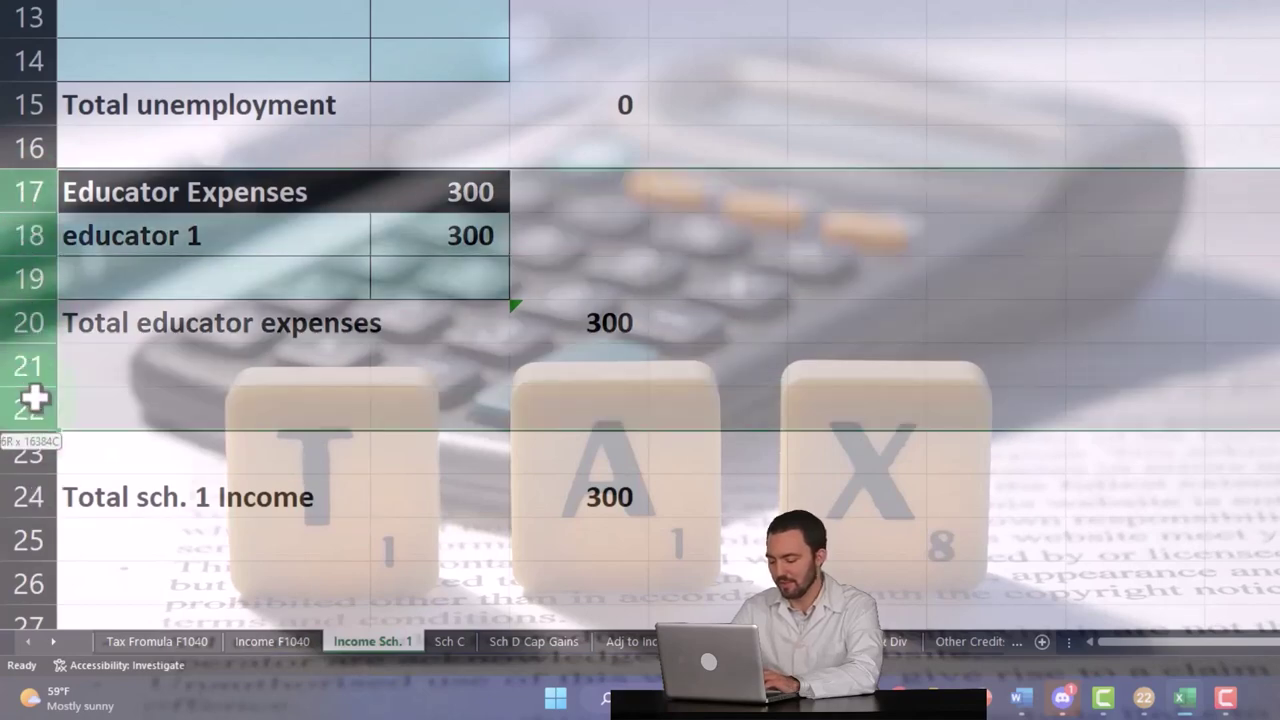
Copy the Educator Expenses block in rows 17–22 of Income Sch. 1 into Adj to Income Sch. 1, starting at row 6
key(ctrl+c)
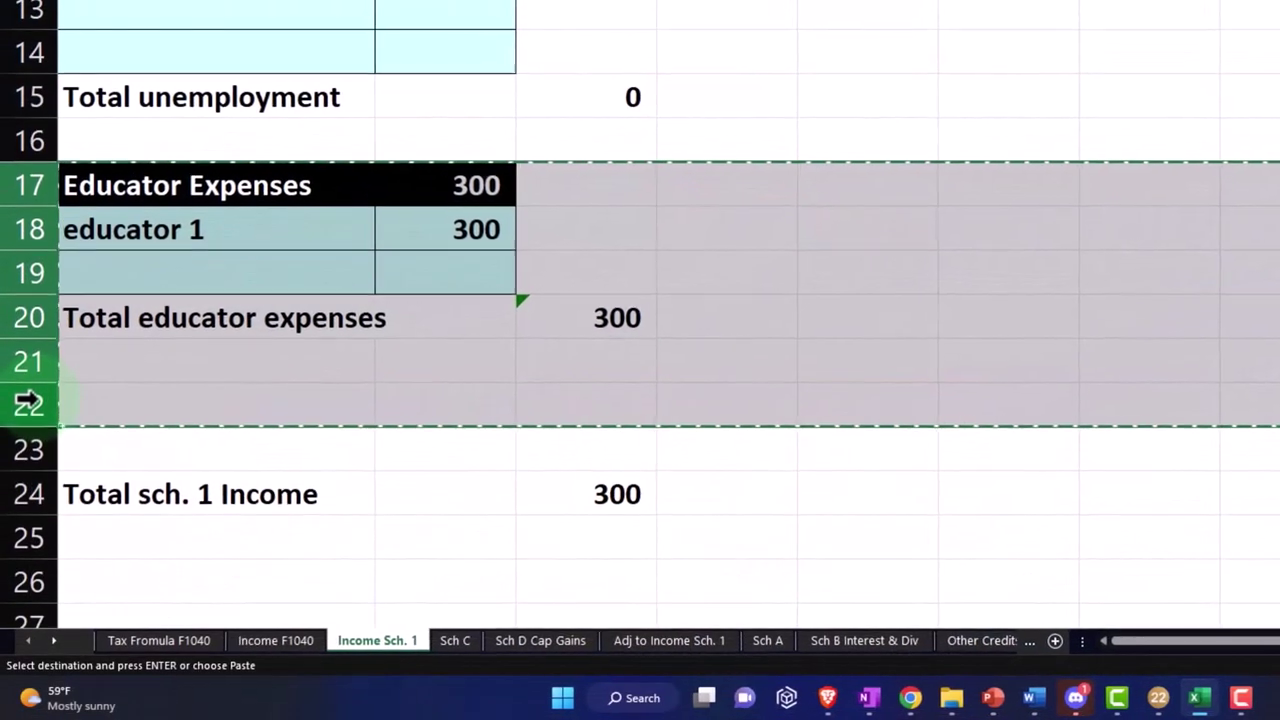
click(669, 640)
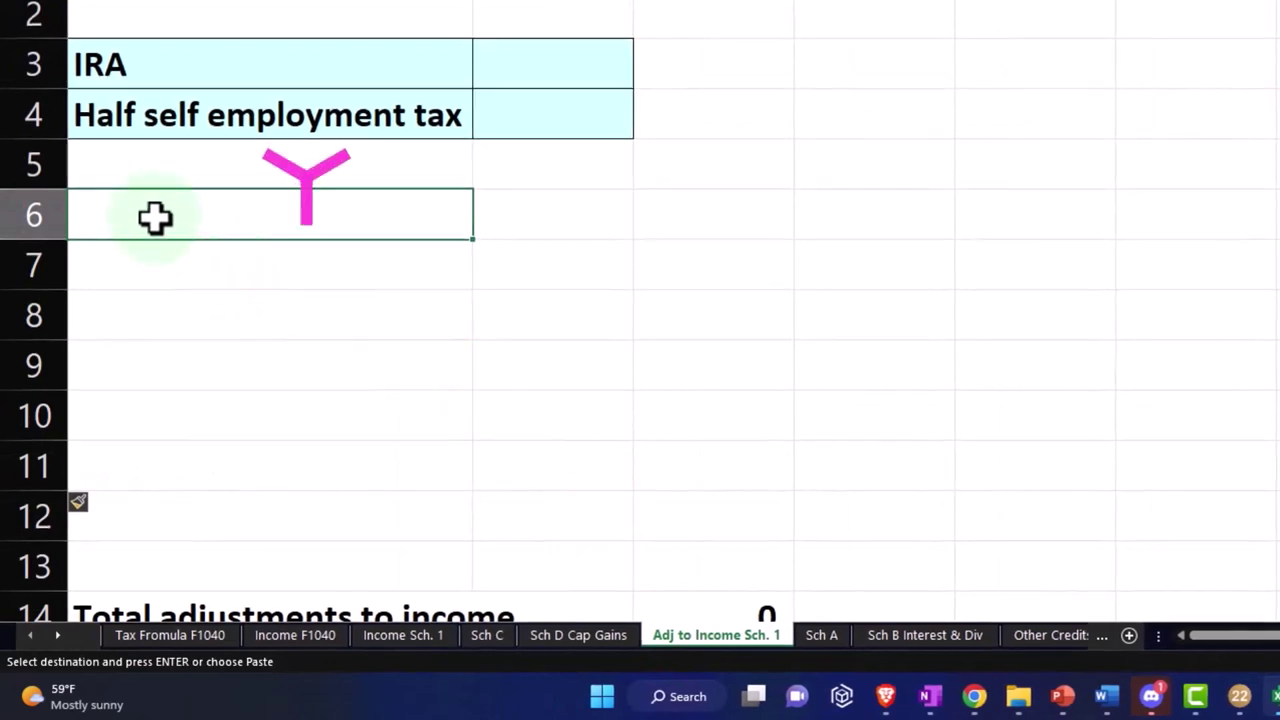
key(Return)
scroll(254, 322, down, 1)
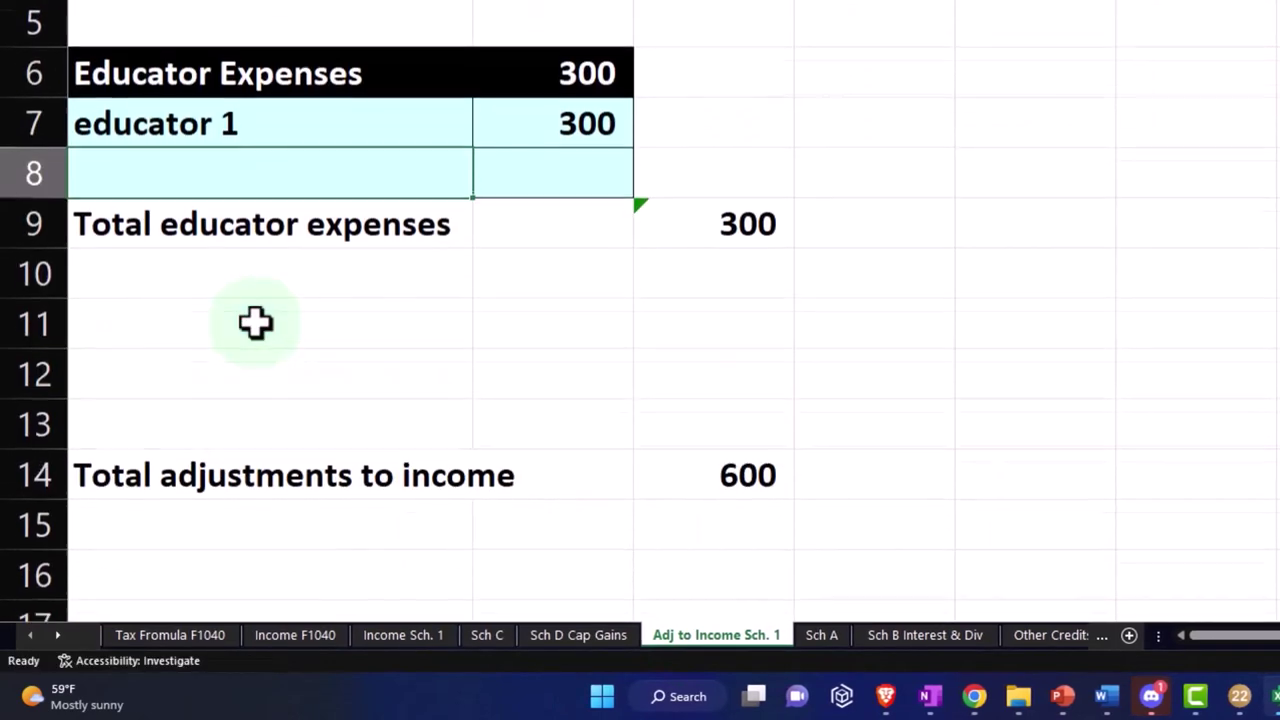
scroll(262, 325, up, 1)
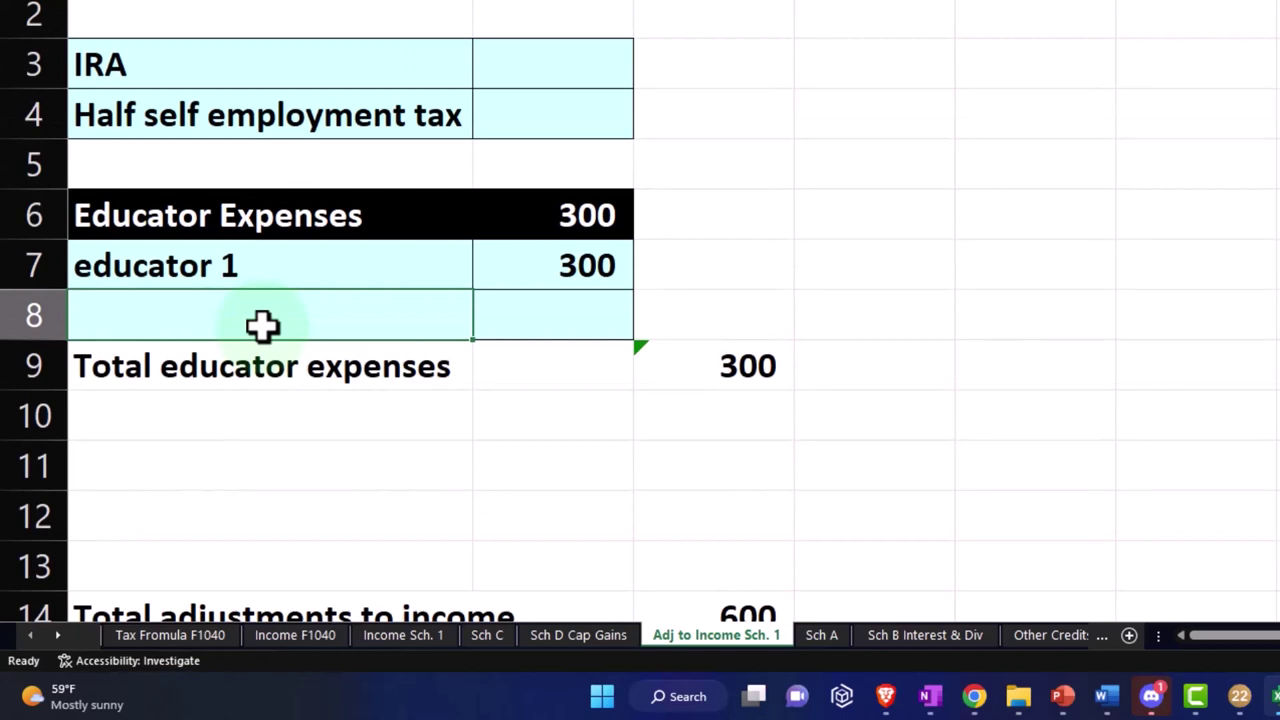
click(406, 455)
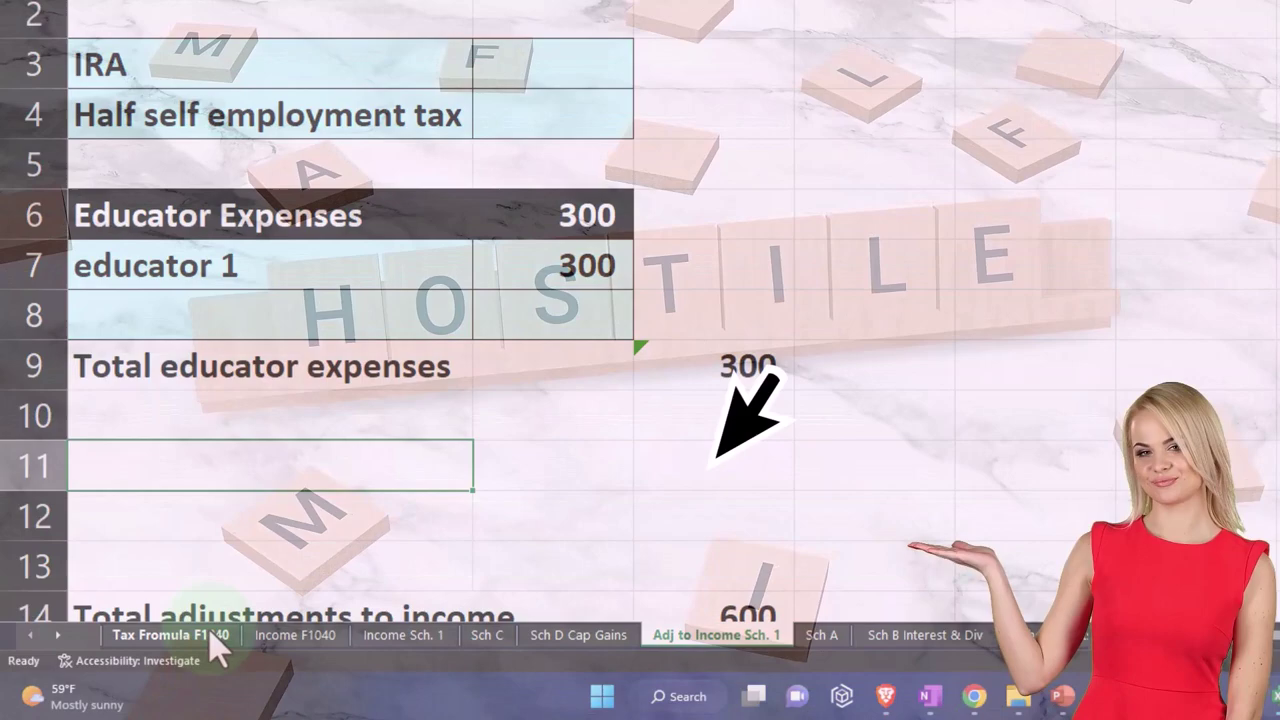
Review the total adjustments formula and move the IRA and half self employment tax amount cells from column B to column C
click(583, 437)
scroll(695, 526, down, 1)
double_click(722, 470)
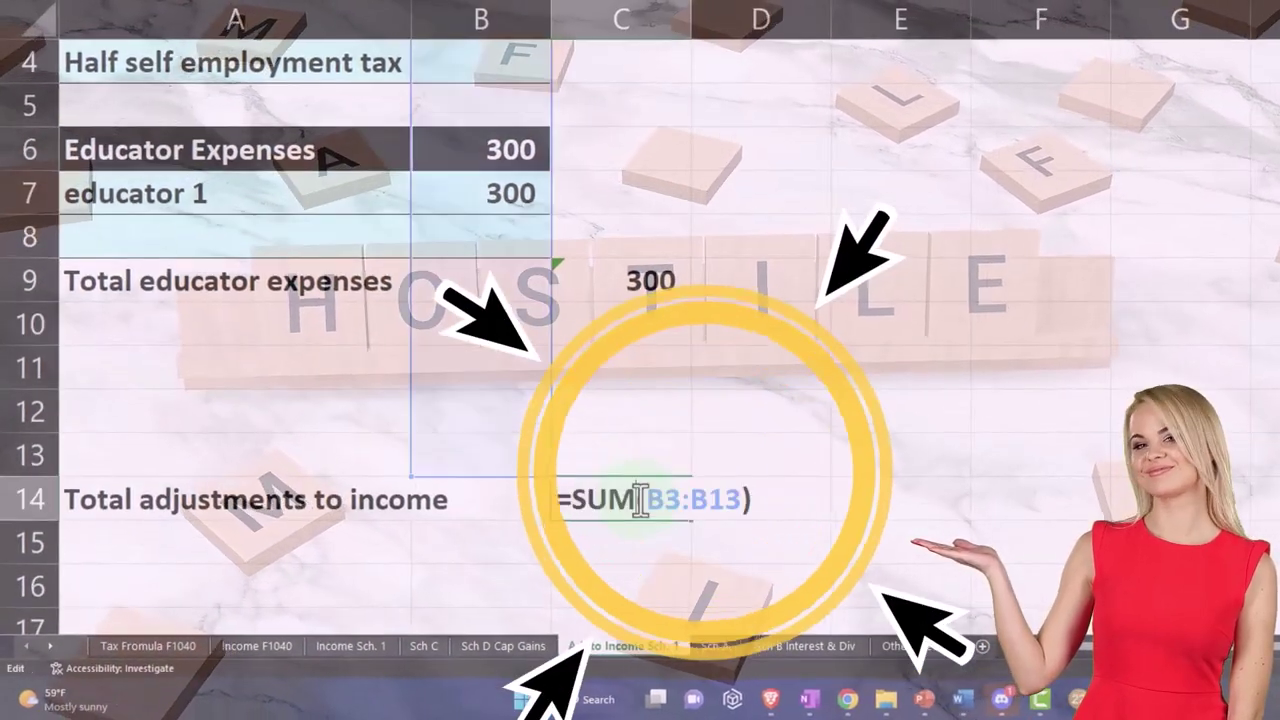
key(Return)
scroll(640, 499, up, 1)
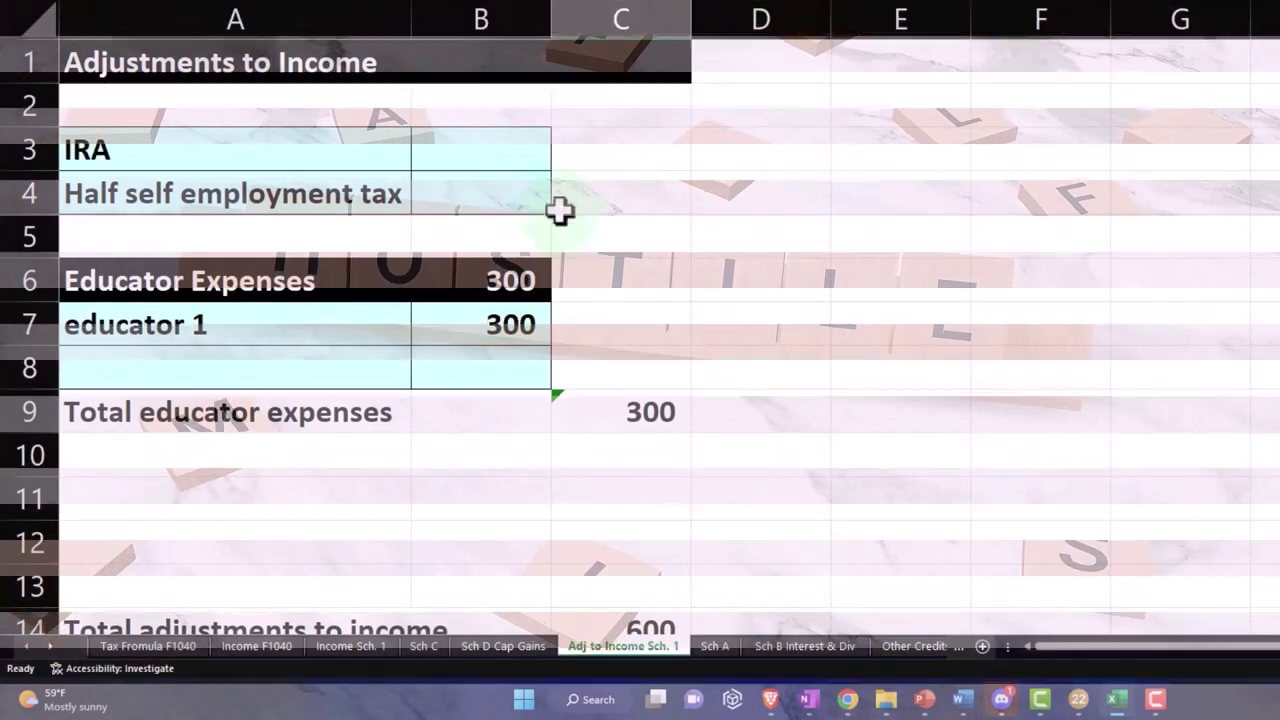
click(507, 181)
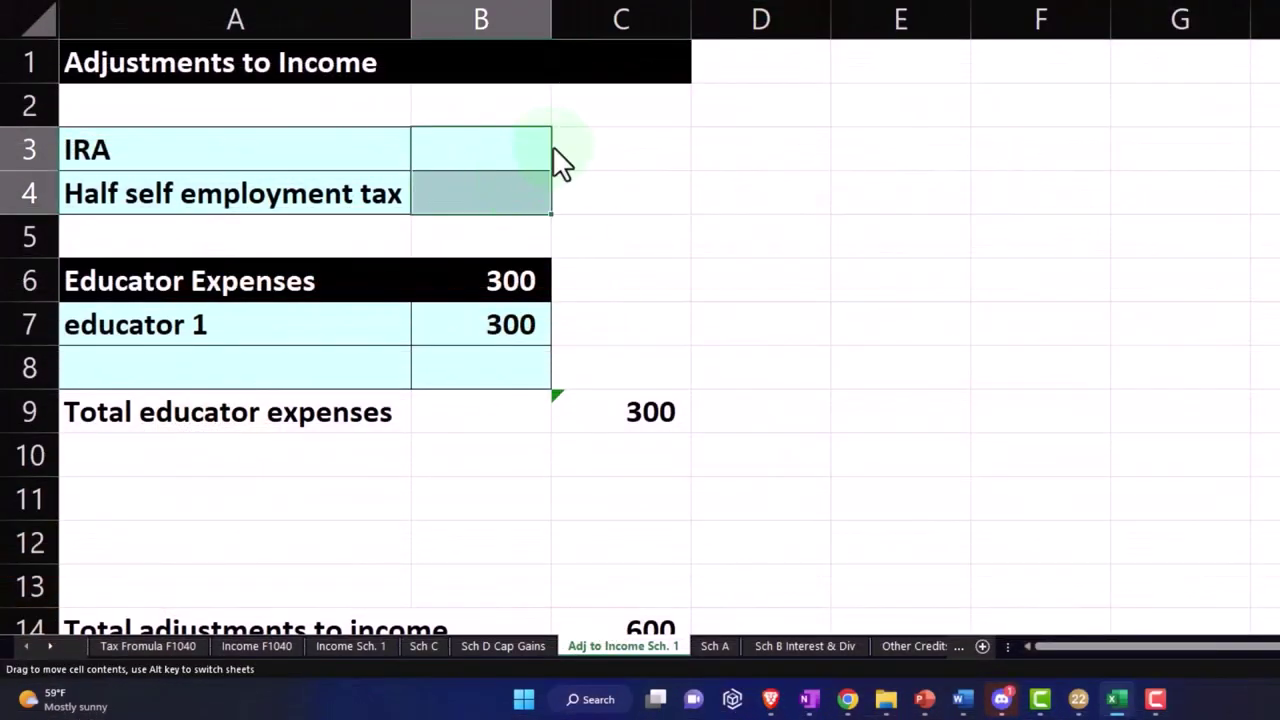
drag(552, 146, 582, 162)
scroll(640, 500, down, 1)
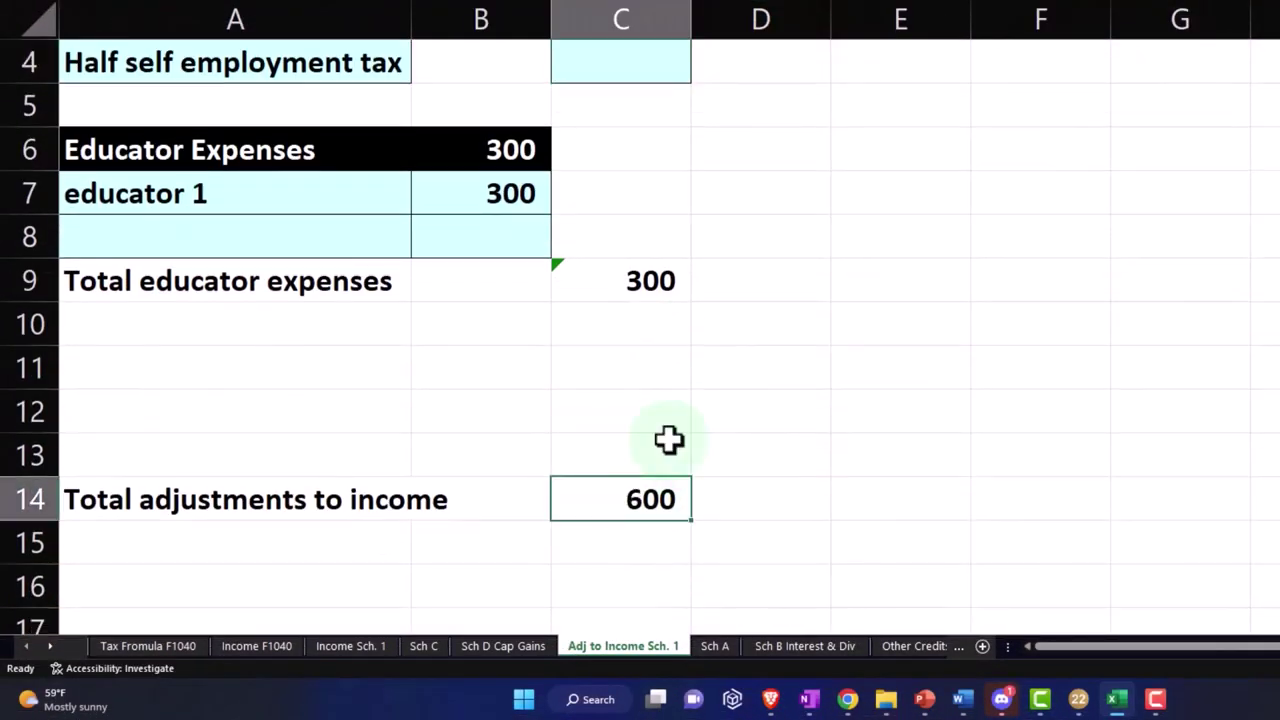
Replace the Total adjustments to income formula in C14 with a SUM of the column C amounts above it
text(=sum()
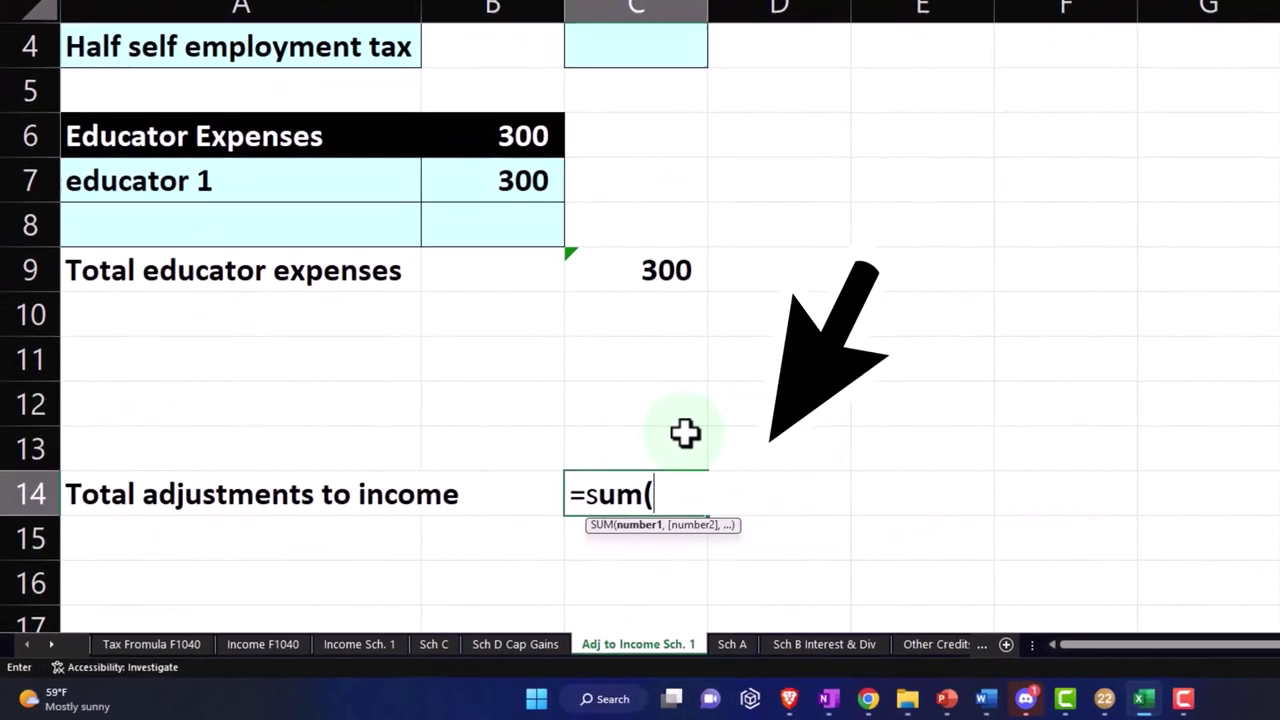
drag(668, 425, 668, 440)
key(shift+Up)
key(shift+Up)
key(shift+Up)
key(shift+Up)
key(shift+Up)
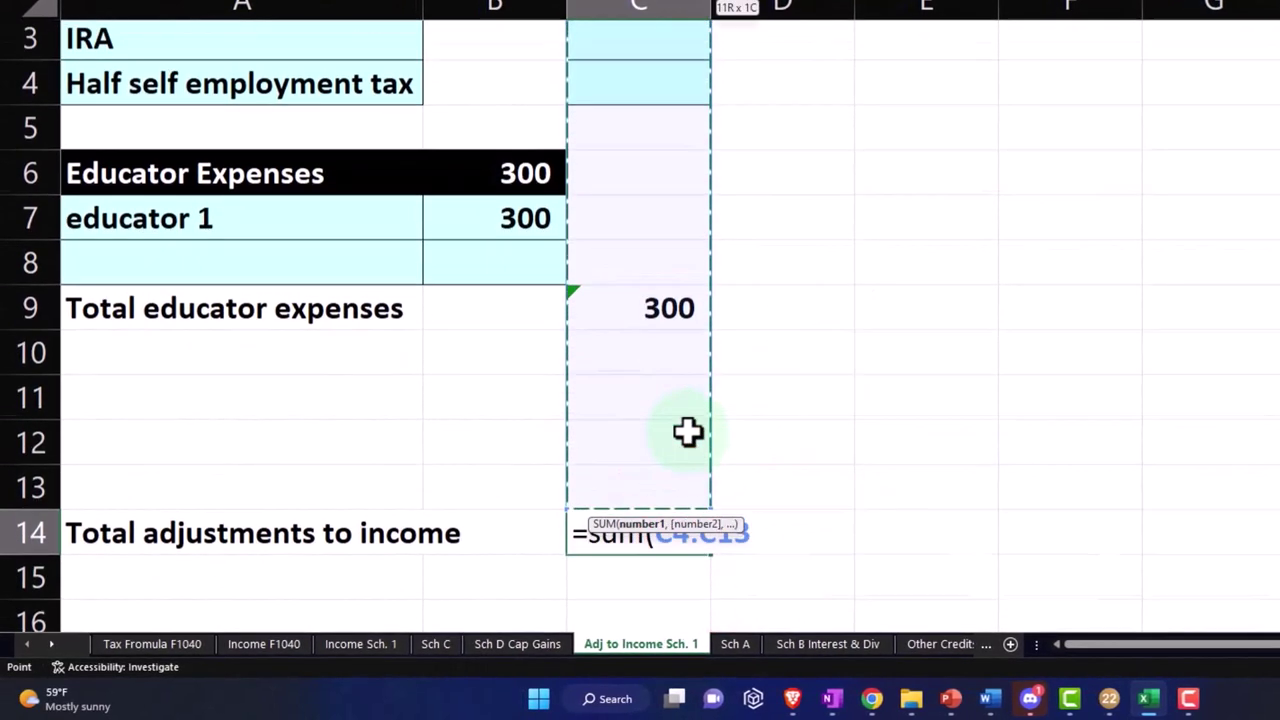
key(Return)
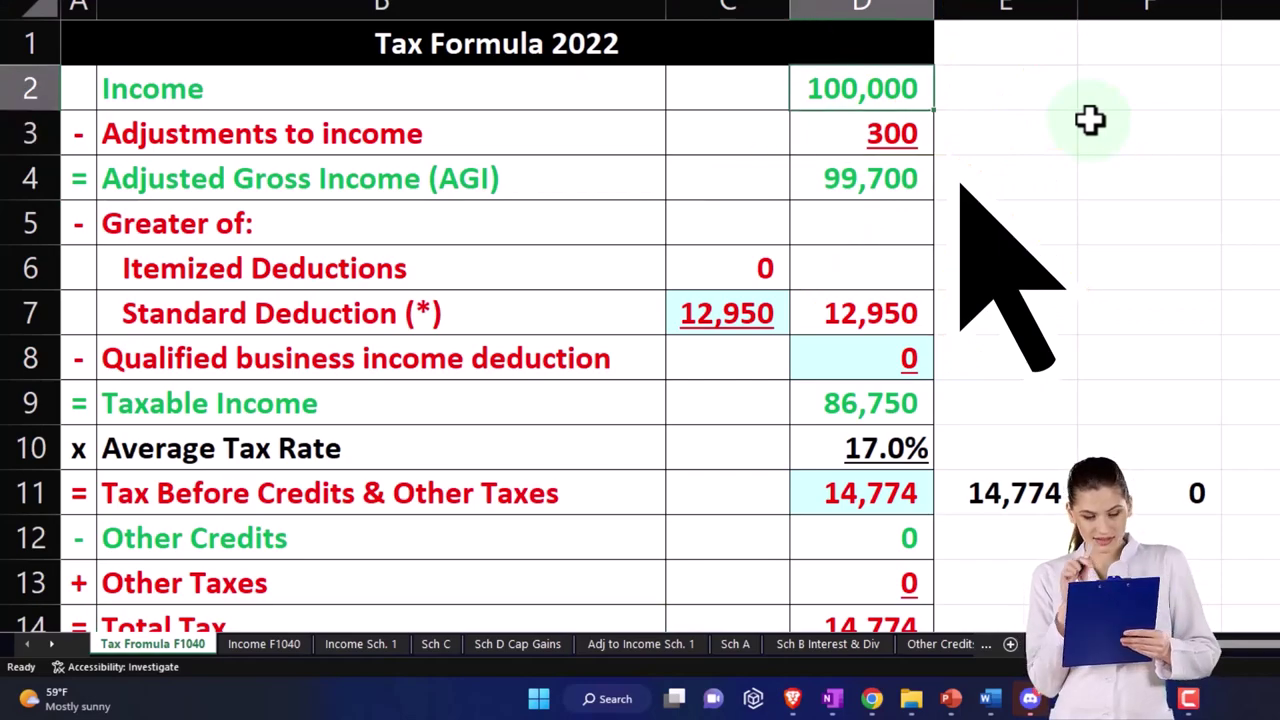
Check adjustments and AGI on the Tax Formula sheet, and switch to Lacerte to examine Form 1040 through page 2
key(Down)
key(Down)
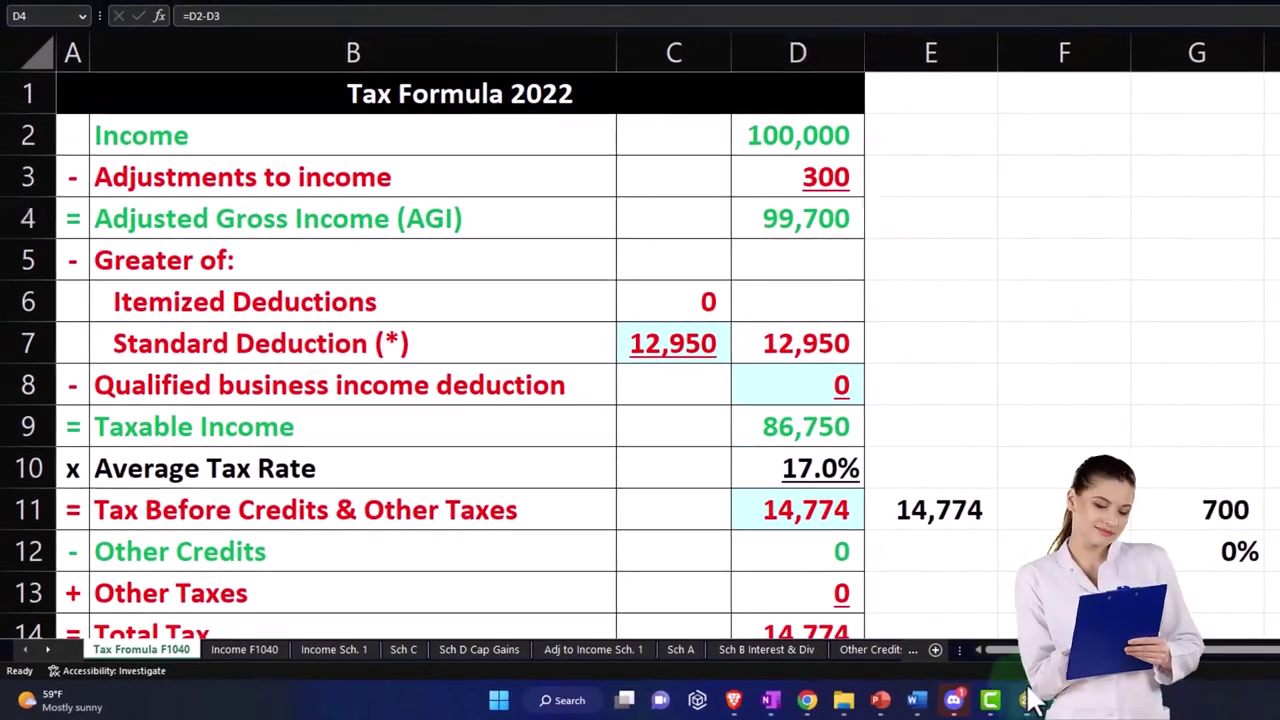
click(1026, 700)
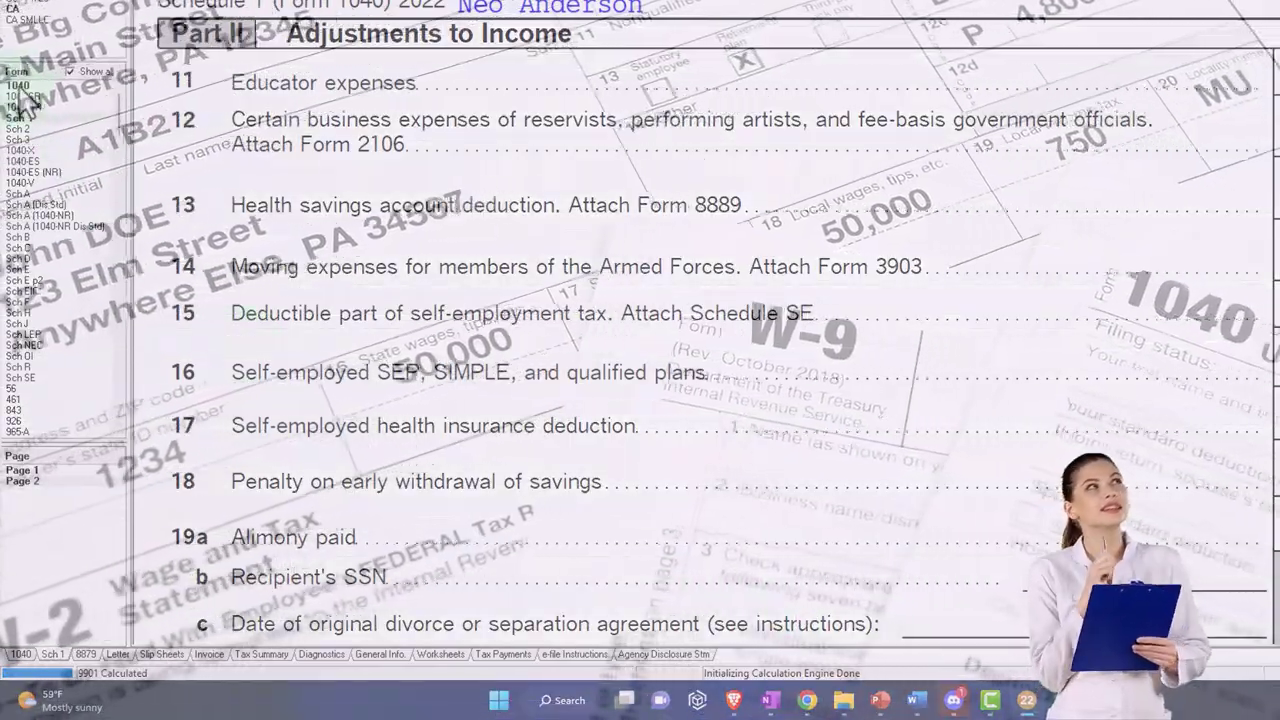
click(19, 87)
scroll(886, 394, down, 3)
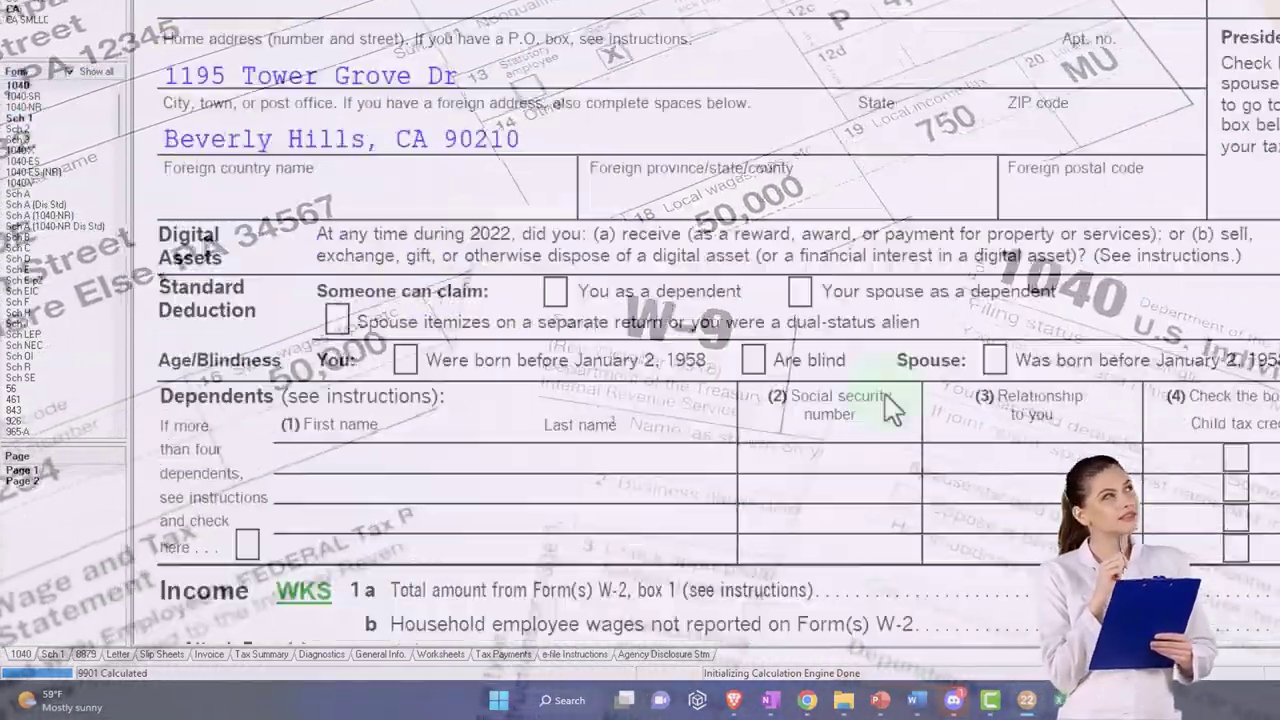
scroll(890, 405, down, 10)
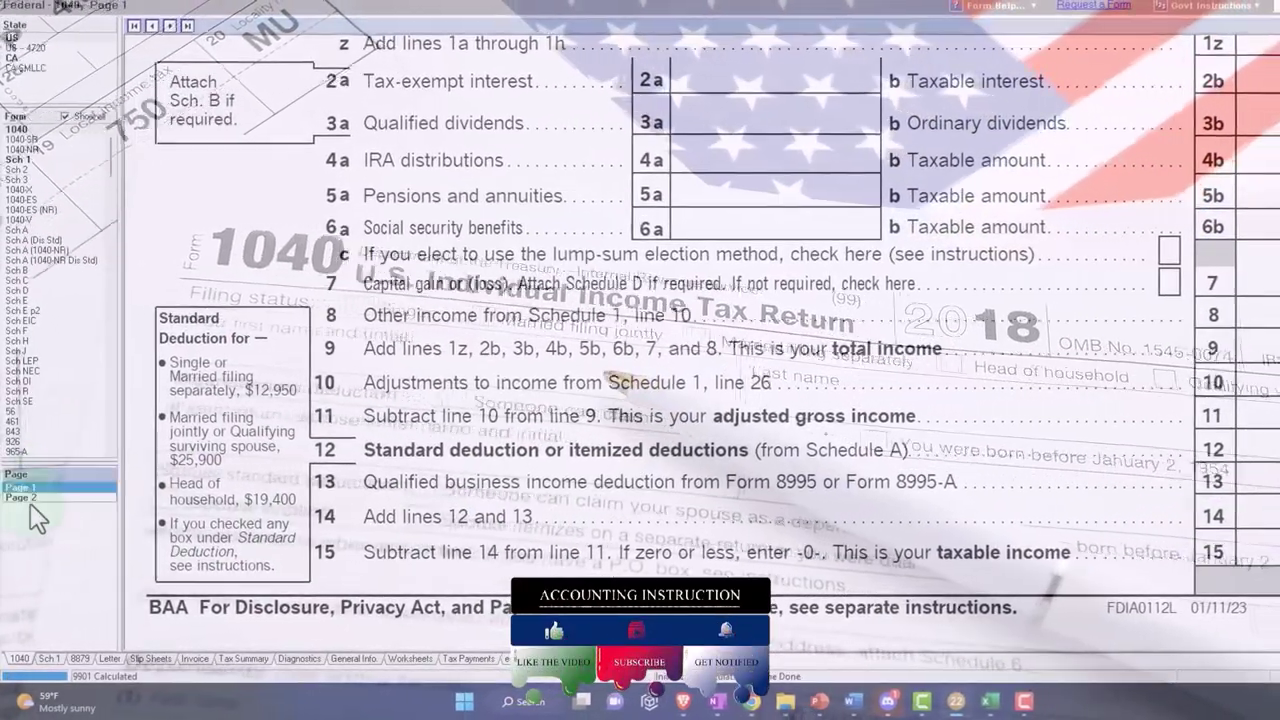
click(30, 500)
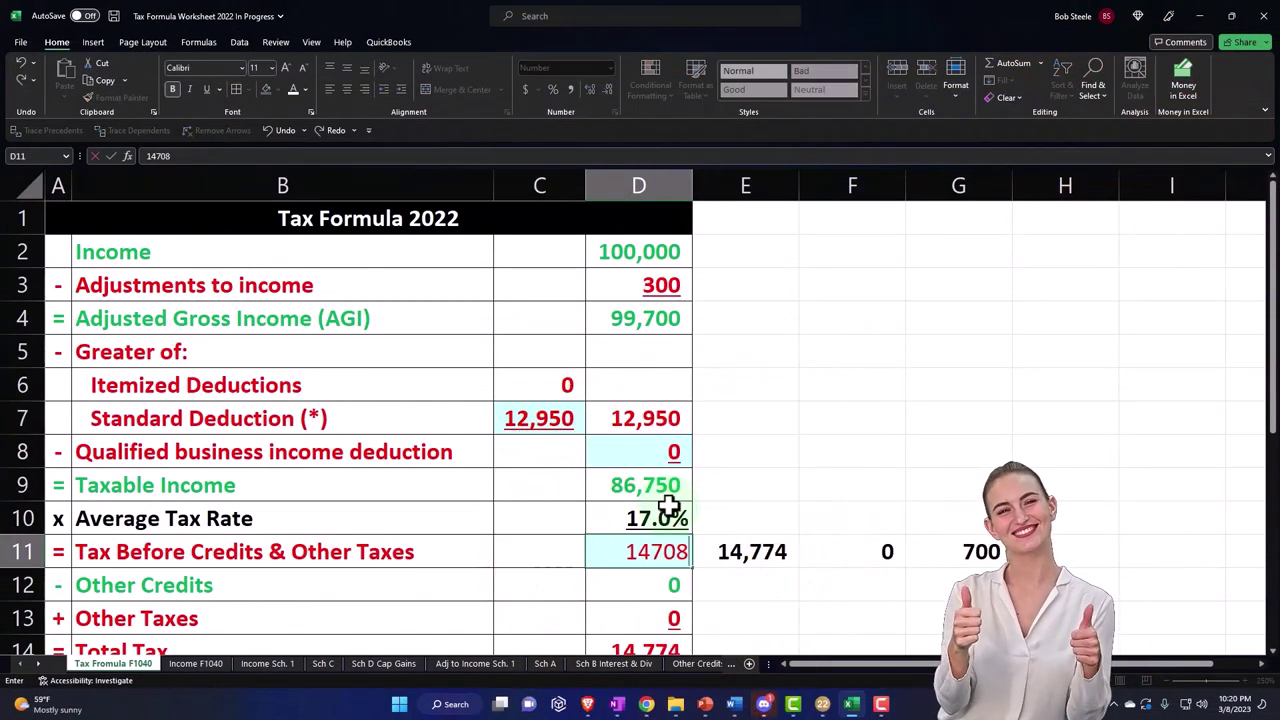
Set Tax Before Credits & Other Taxes to 14708 and compare payments and refund with Form 1040 page 2 in Lacerte
scroll(668, 507, down, 2)
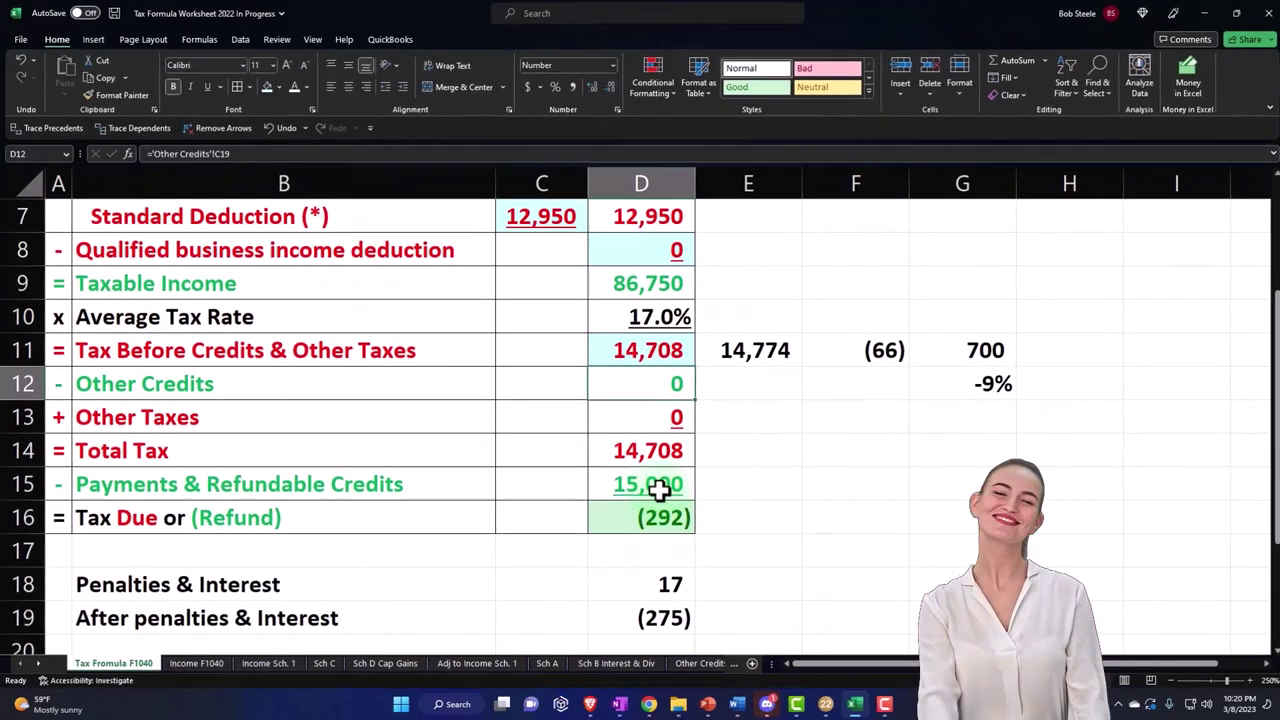
click(669, 486)
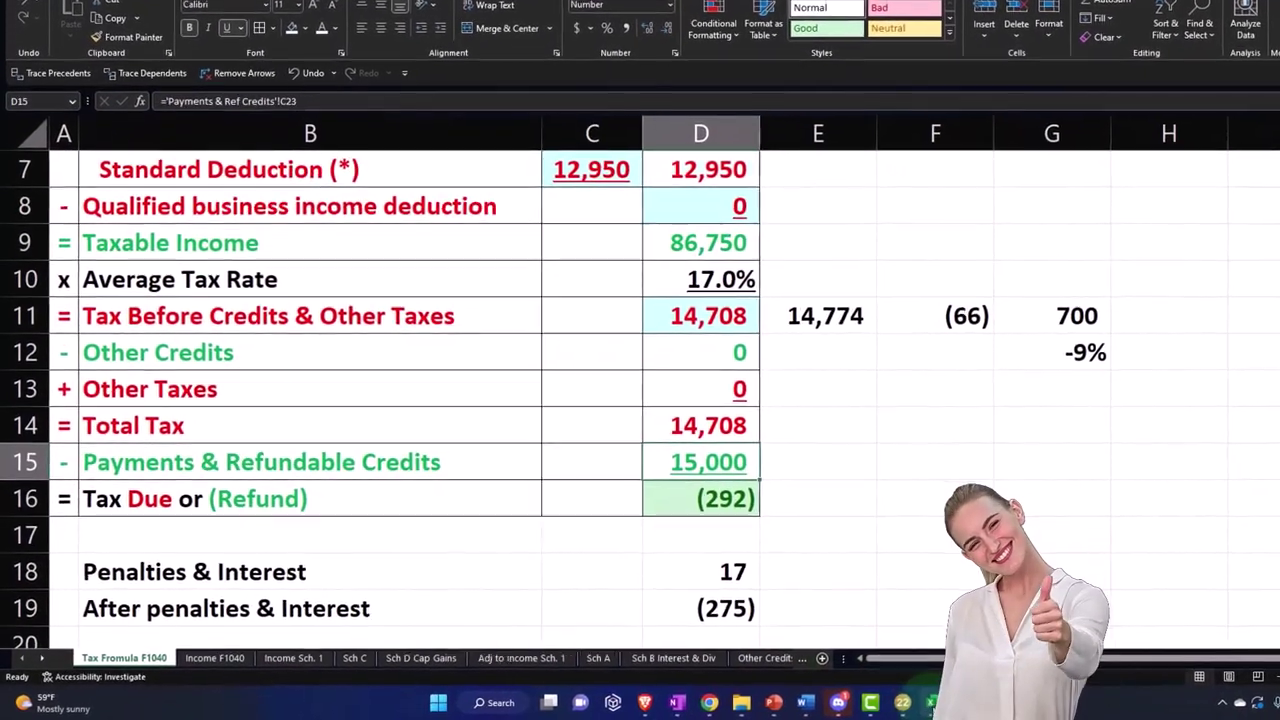
click(872, 704)
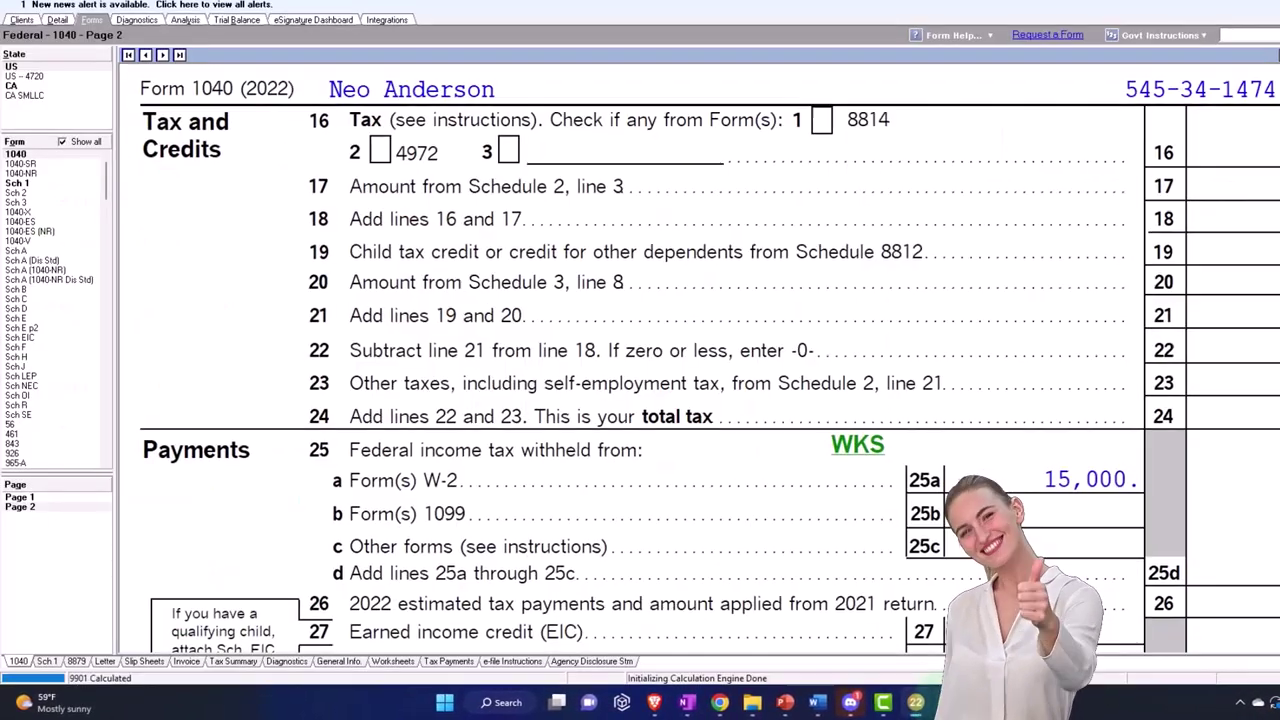
scroll(1000, 530, down, 3)
scroll(1006, 543, down, 1)
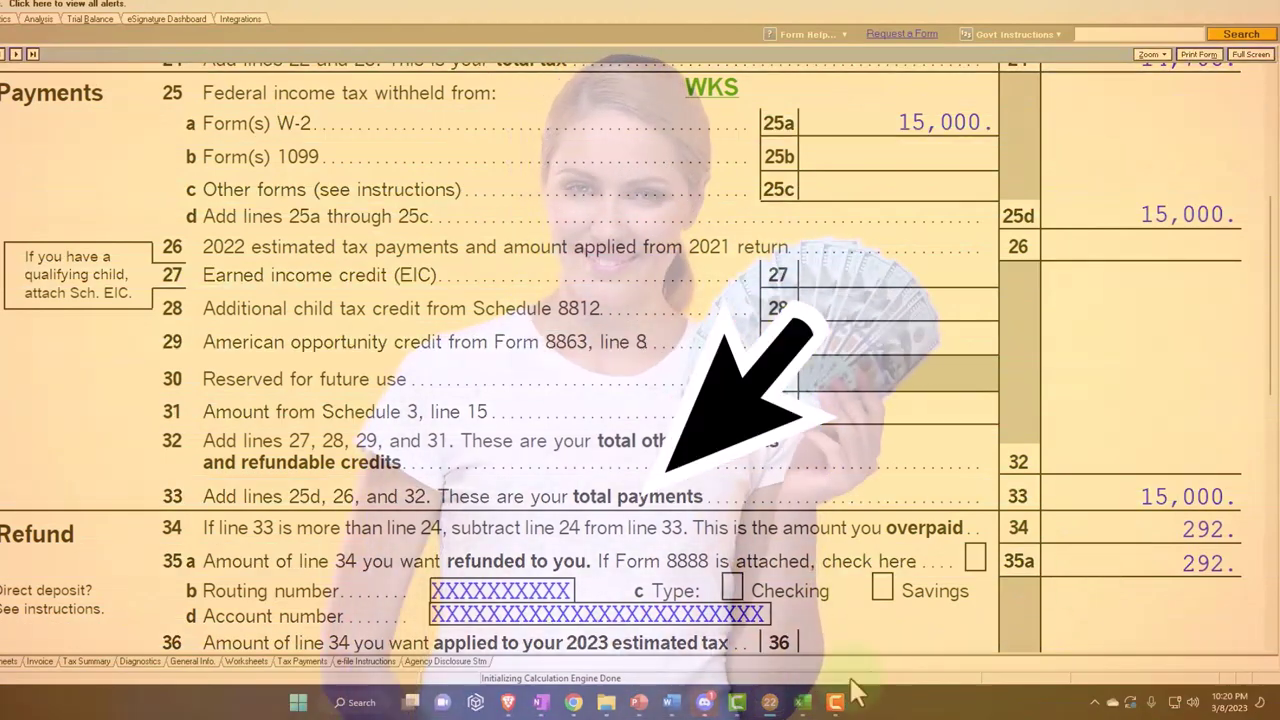
click(803, 702)
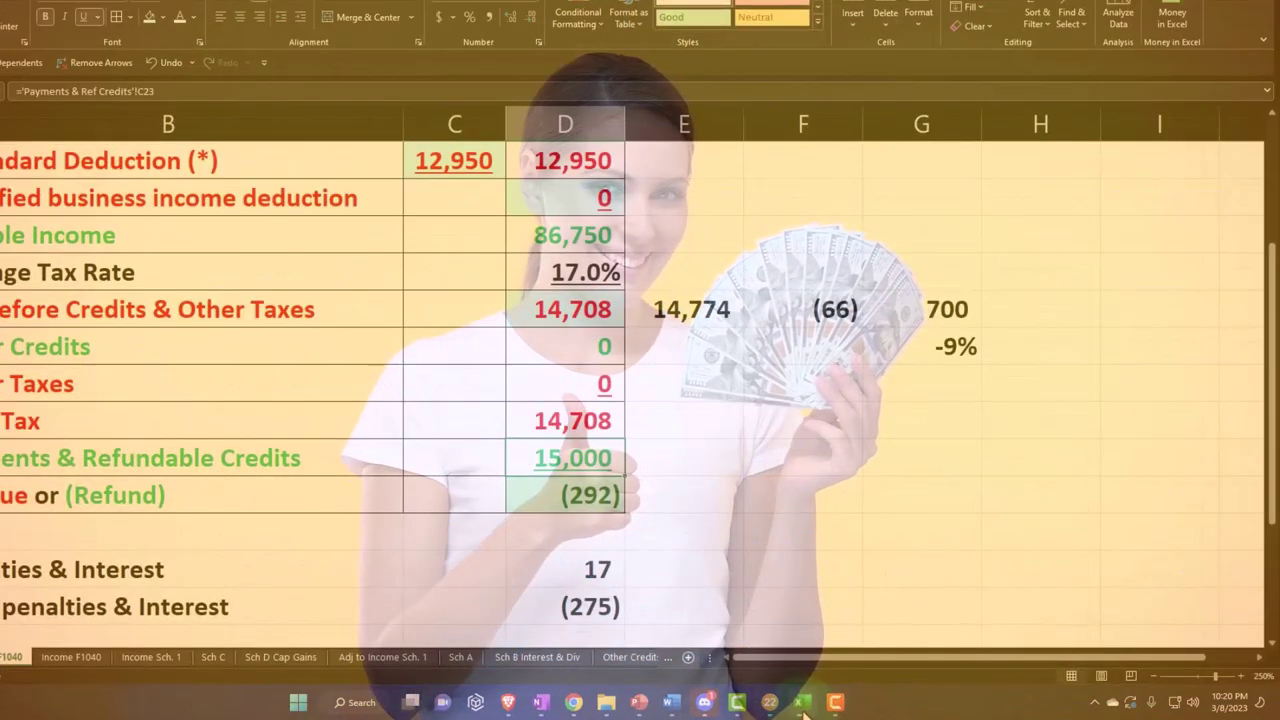
Switch to Lacerte, enter educator expenses of 500 each for taxpayer and spouse, and view Schedule 1 page 2
click(803, 702)
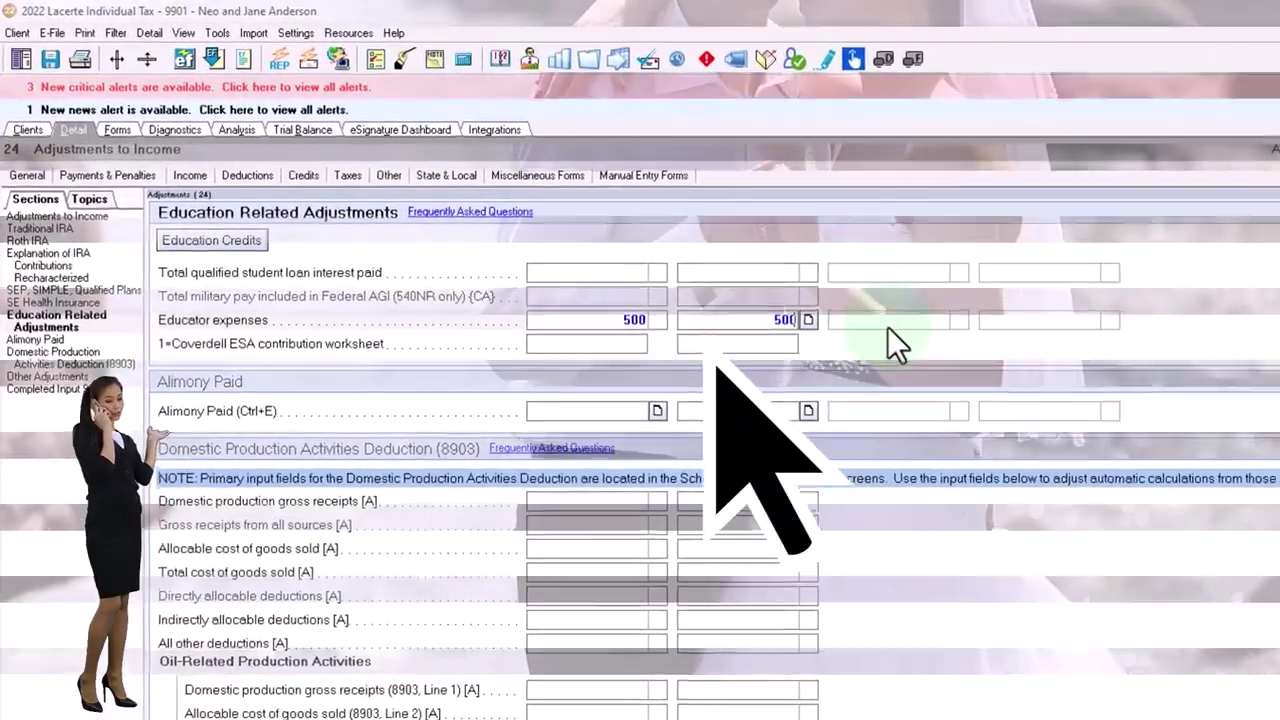
key(shift+Tab)
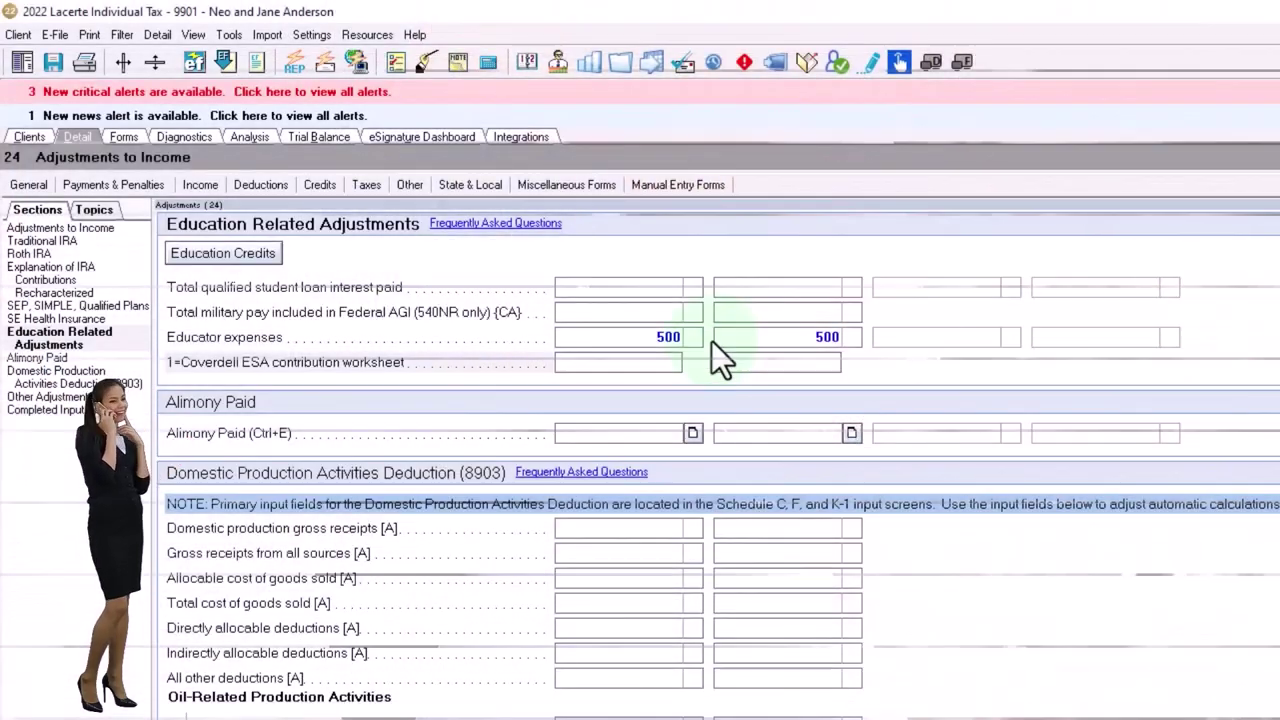
click(124, 137)
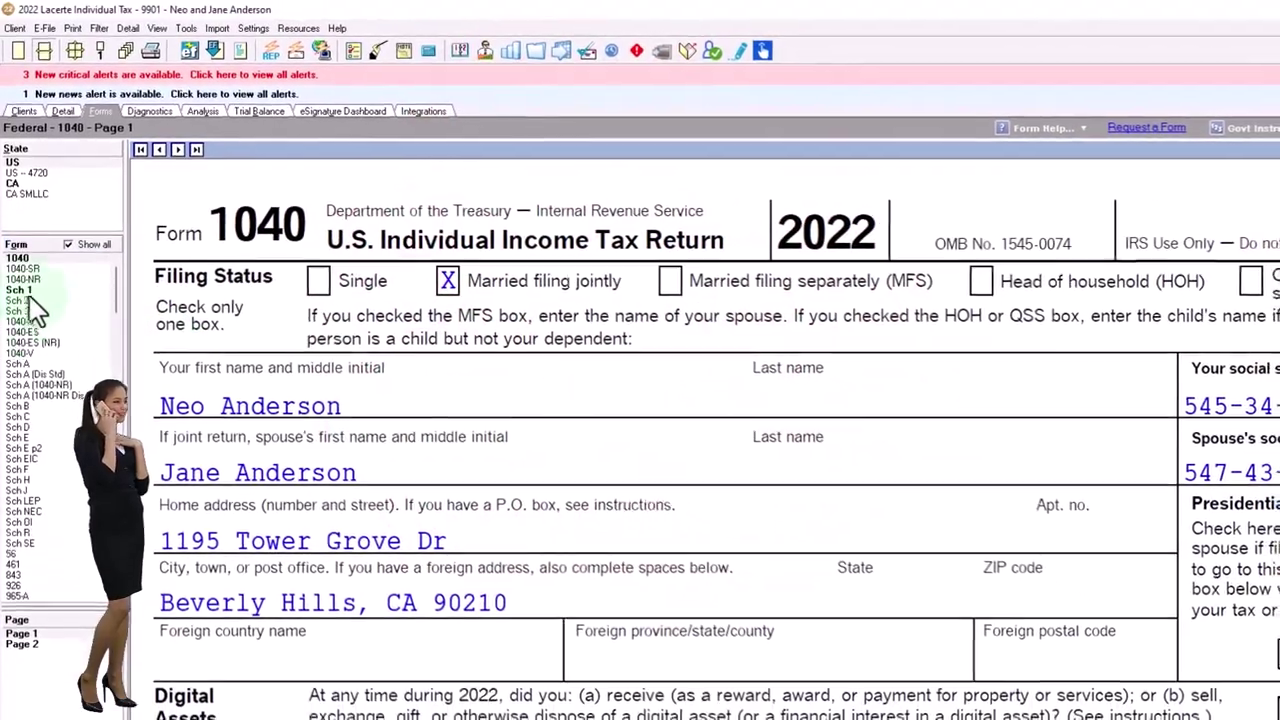
click(22, 290)
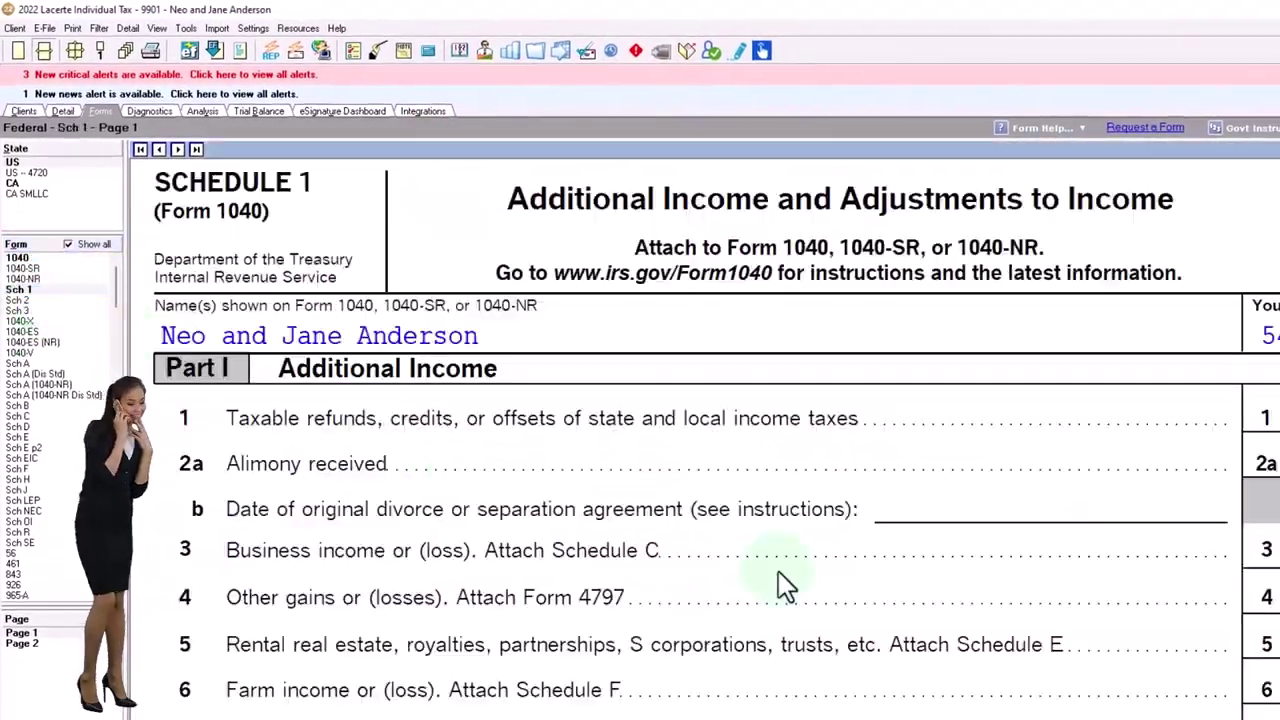
scroll(777, 571, down, 5)
click(80, 630)
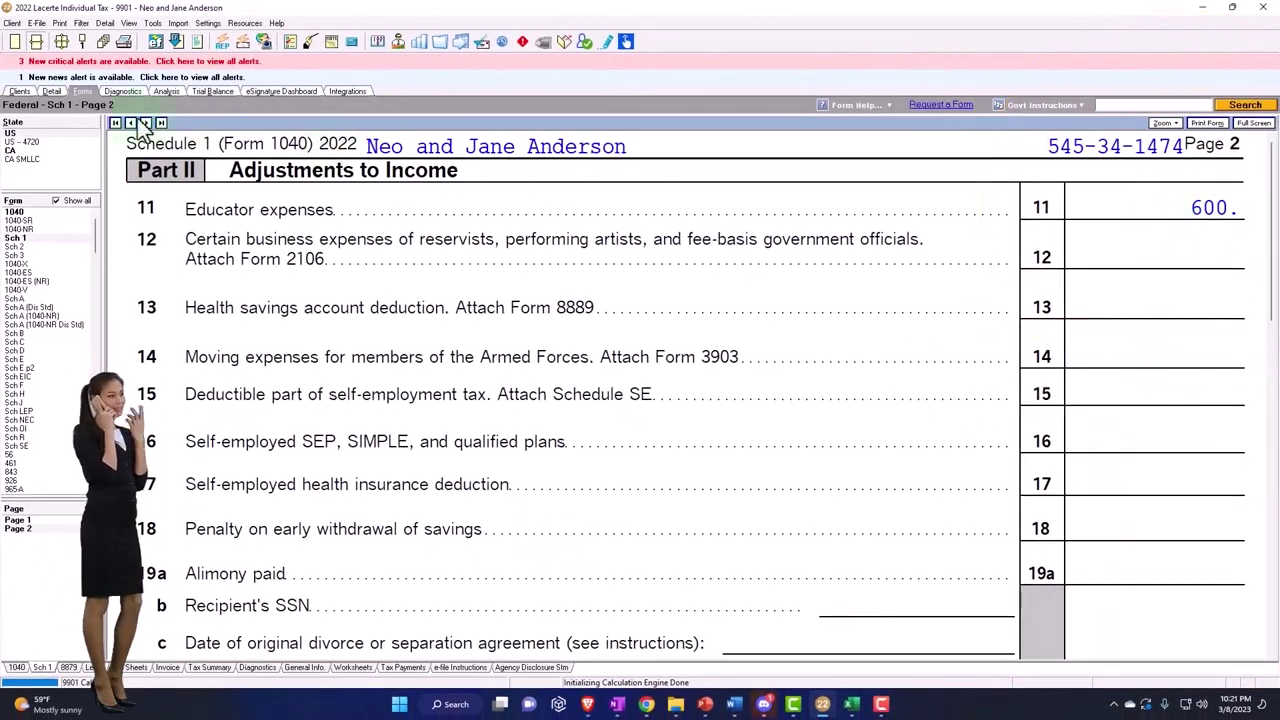
Set educator expenses under Education Related Adjustments to 1,000 for the taxpayer and 200 for the spouse
click(42, 93)
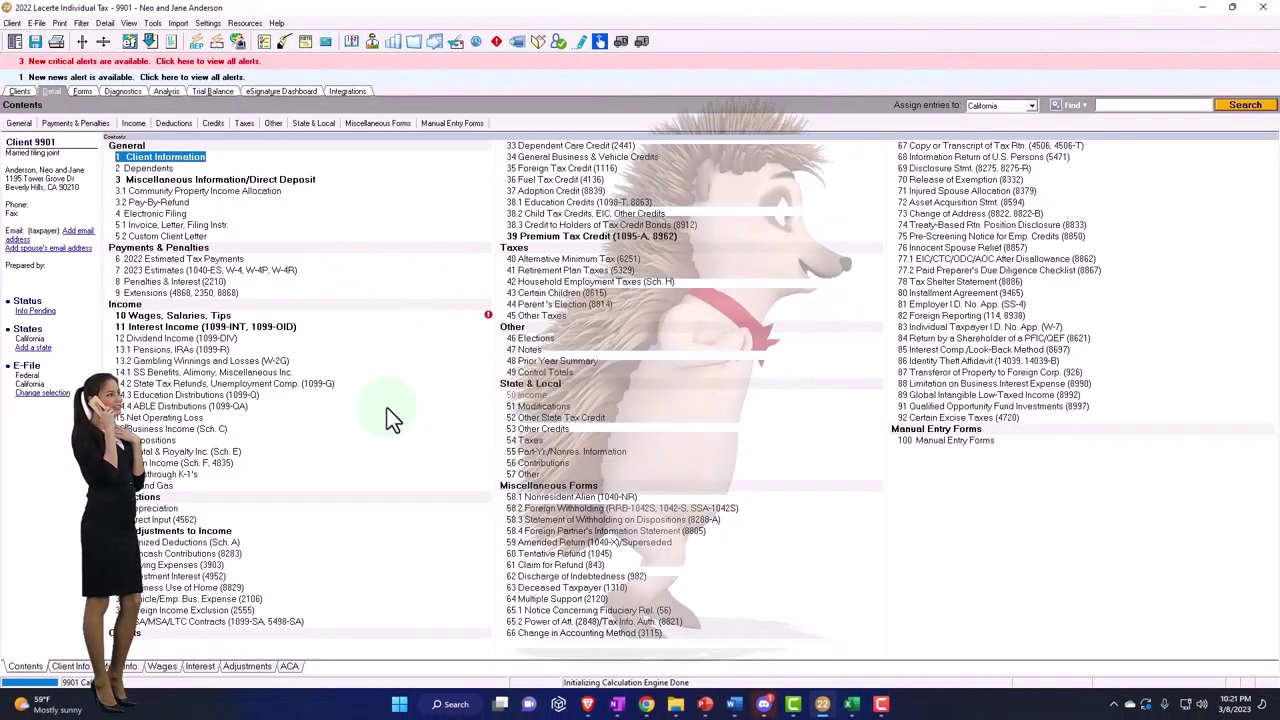
click(173, 123)
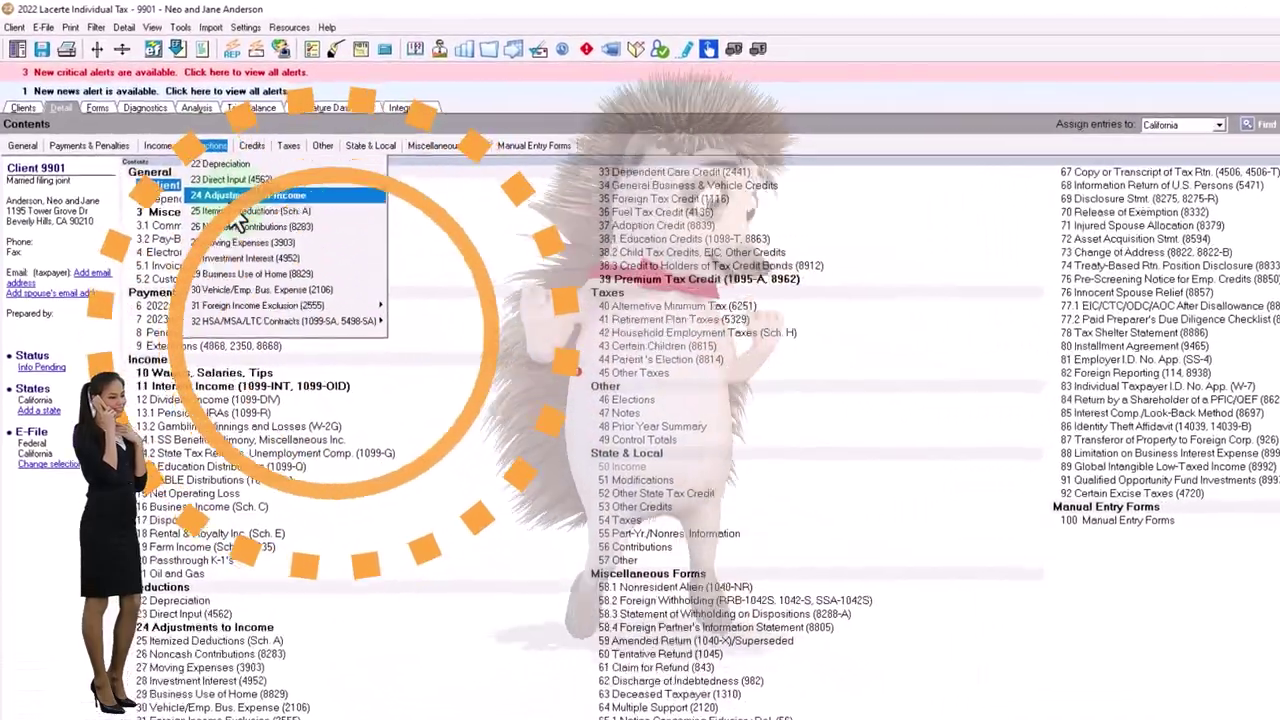
click(245, 195)
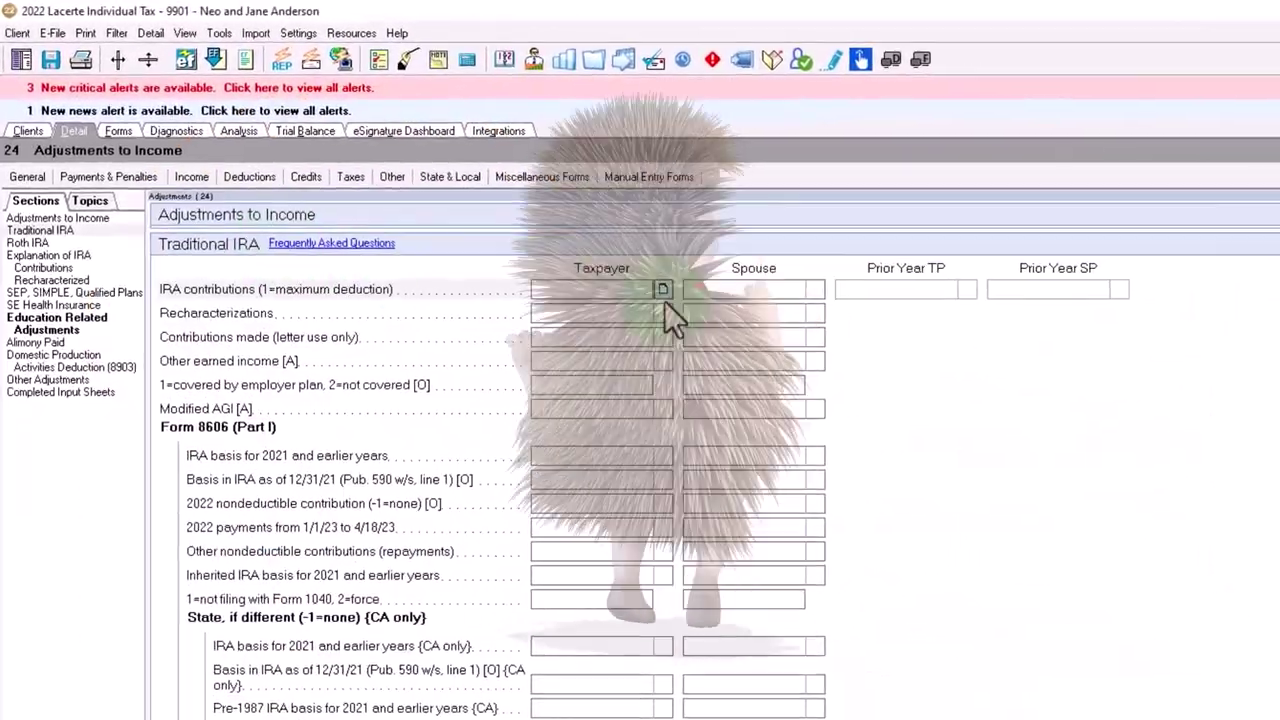
click(252, 178)
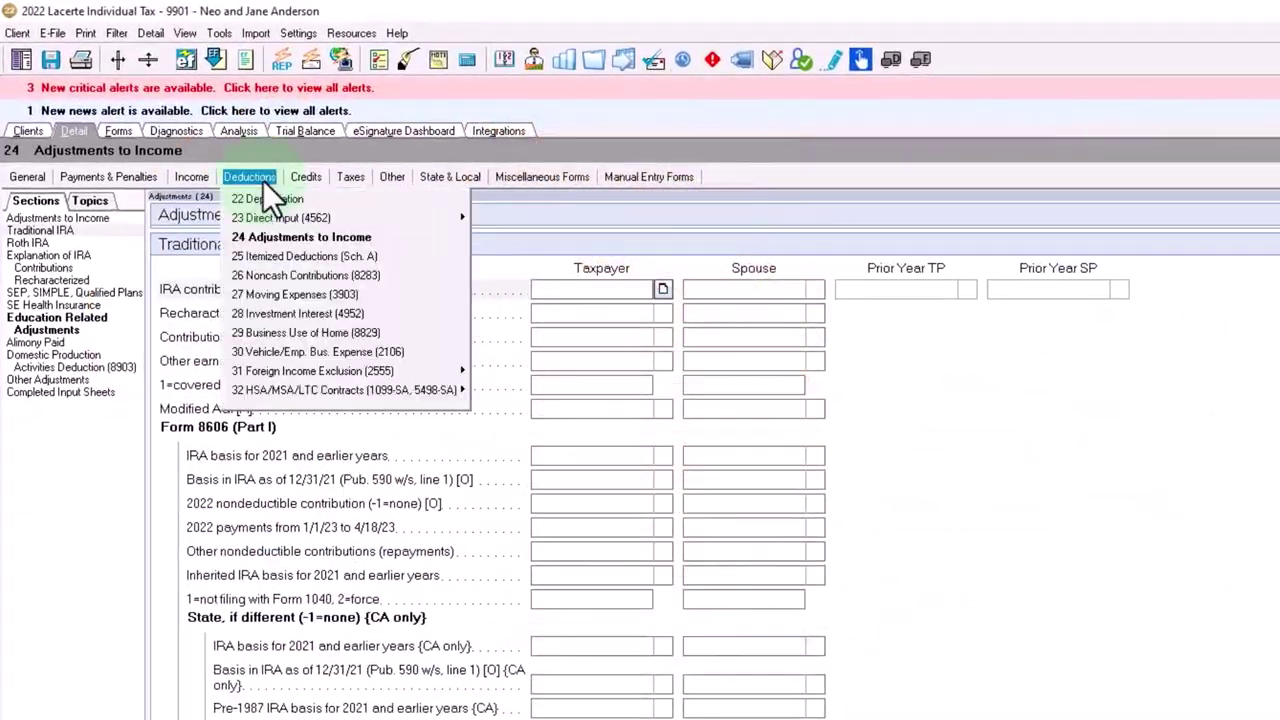
click(280, 238)
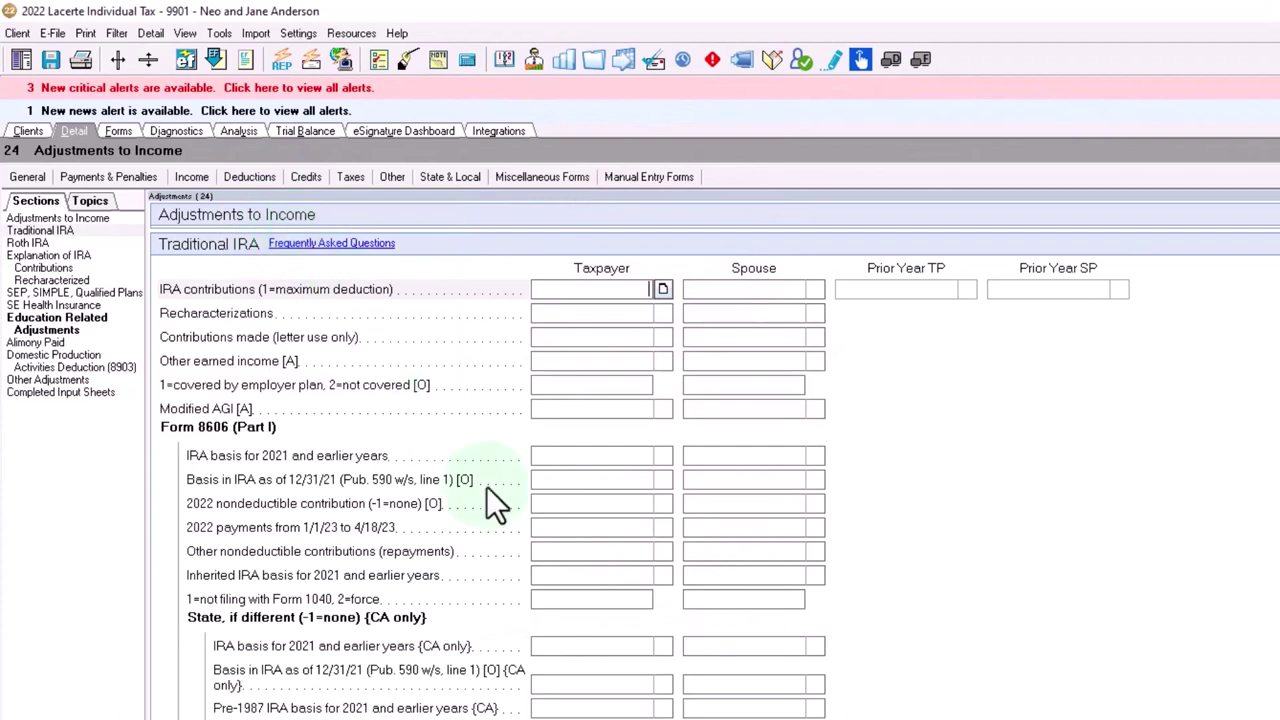
scroll(486, 490, down, 5)
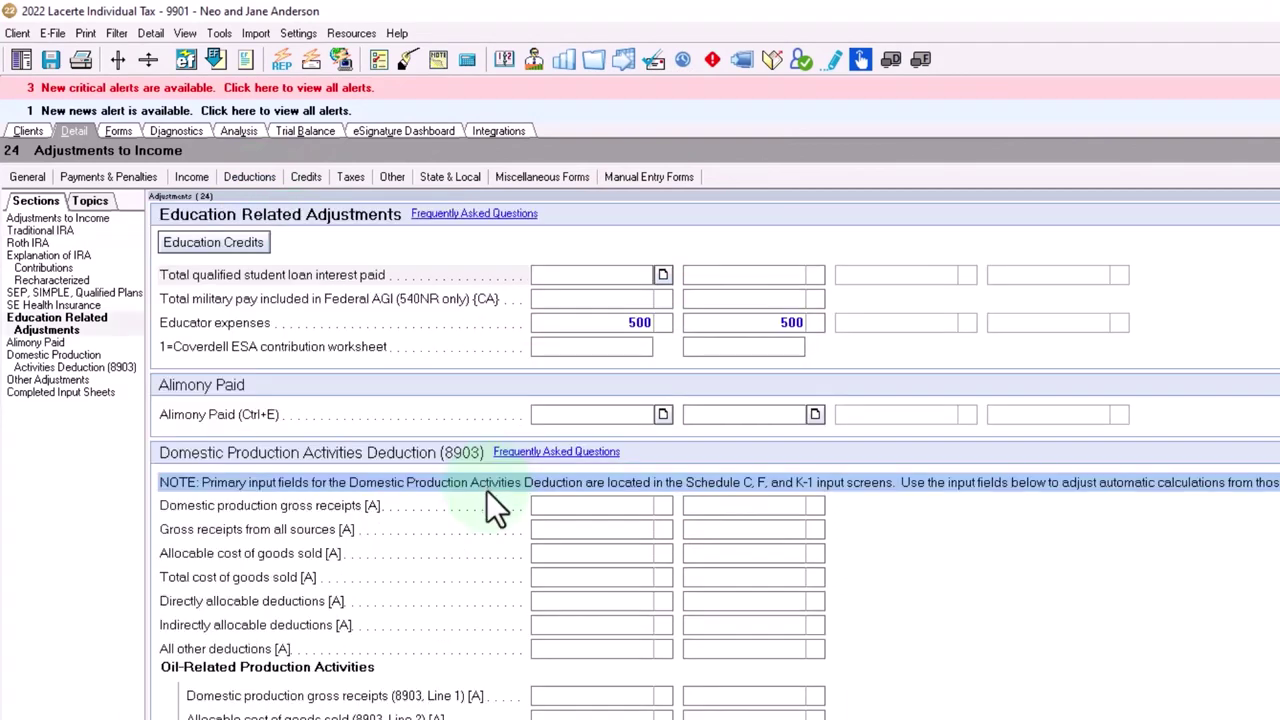
click(619, 328)
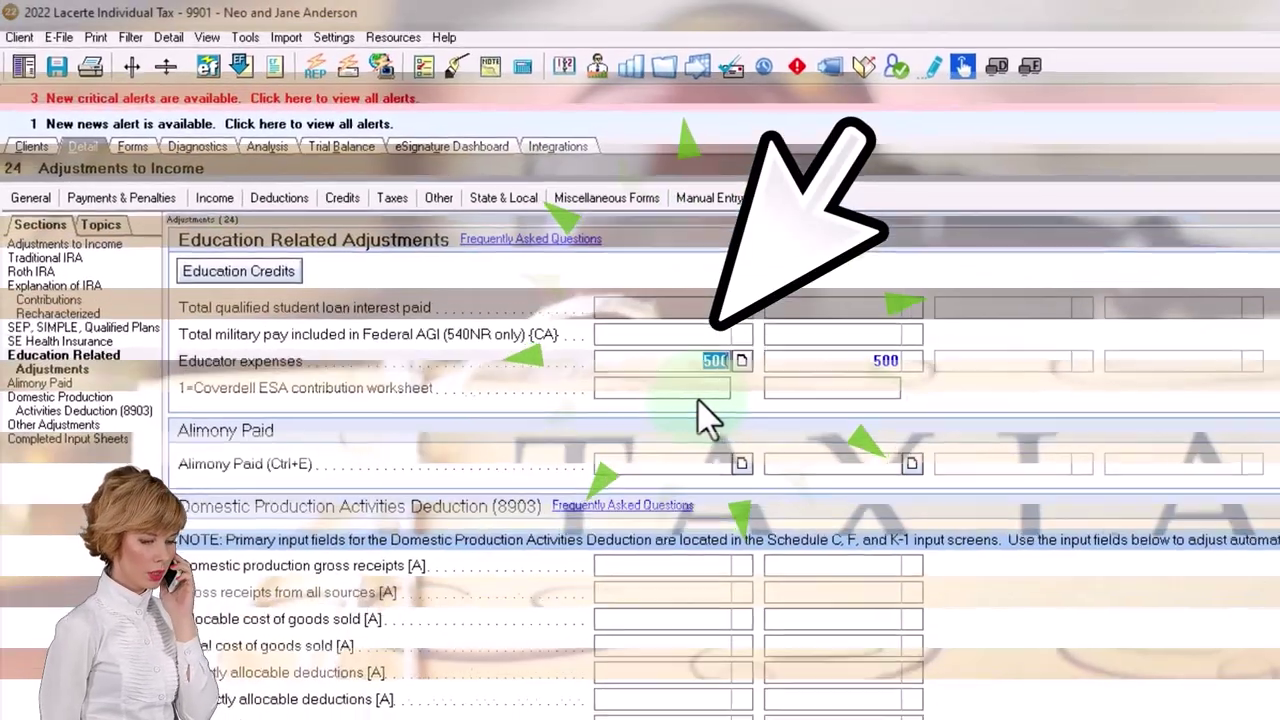
text(1,000)
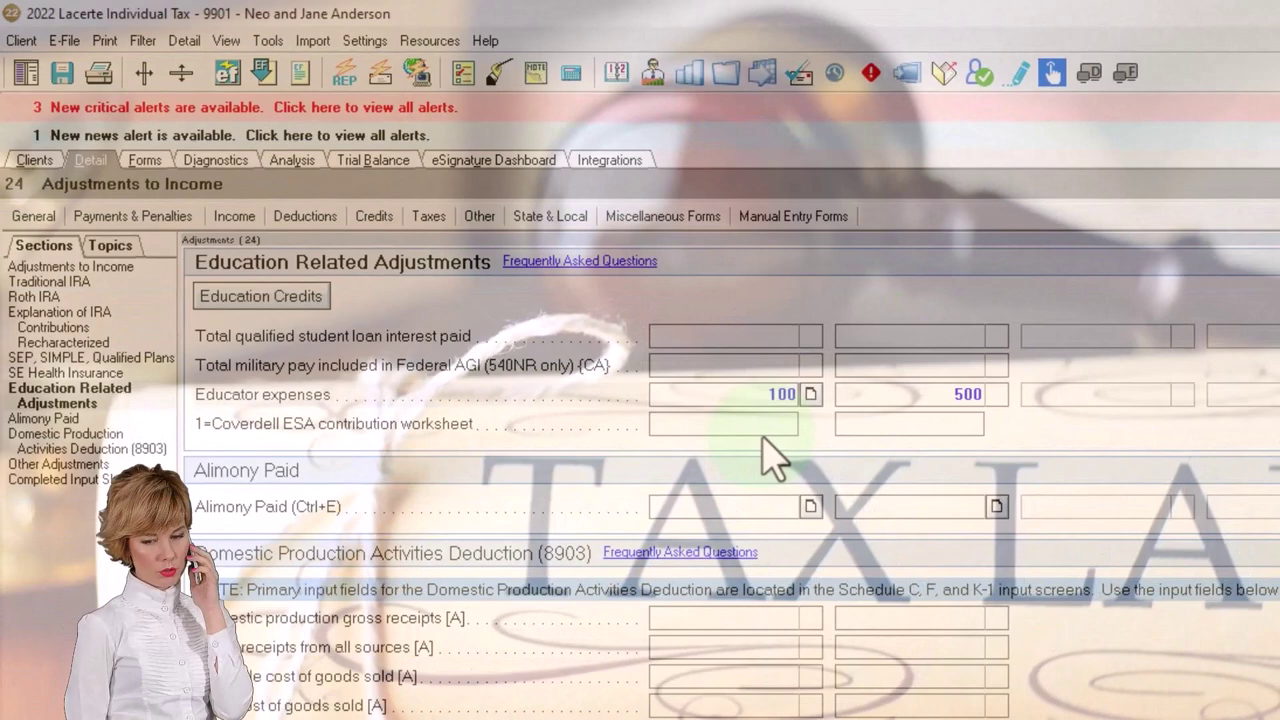
key(Tab)
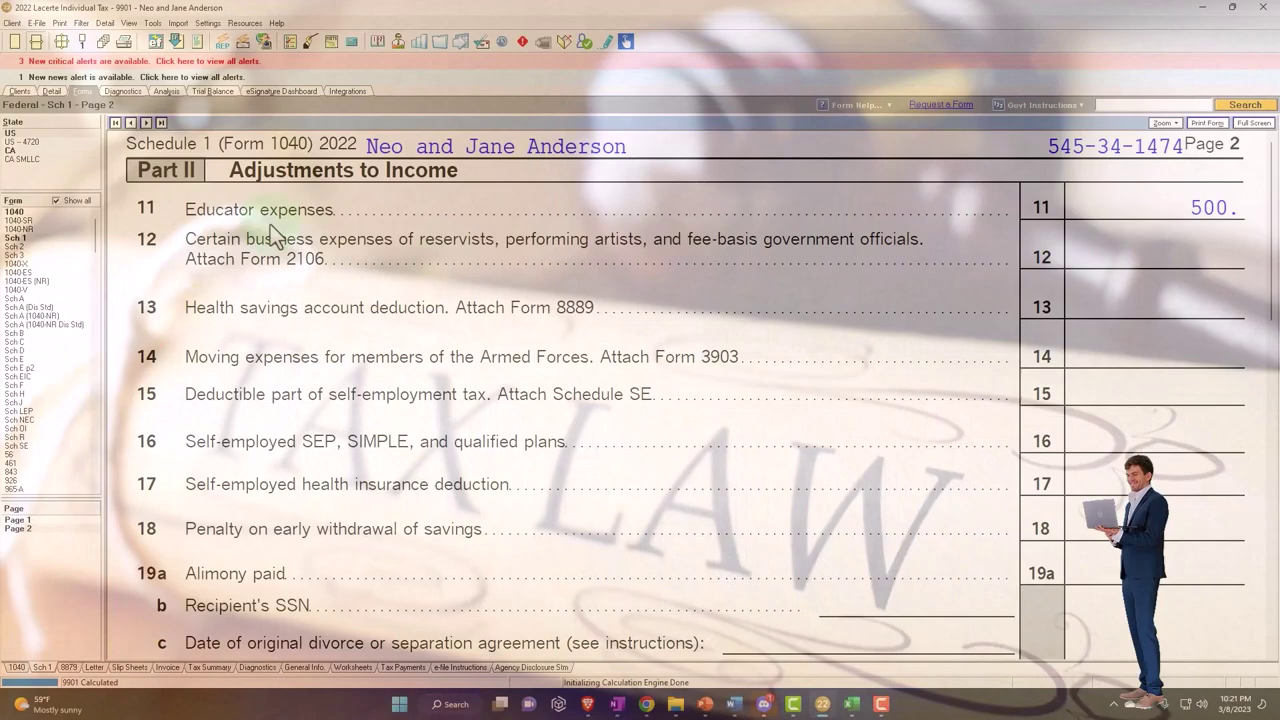
Return to the education adjustments and set educator expenses to 500 each for taxpayer and spouse
click(51, 91)
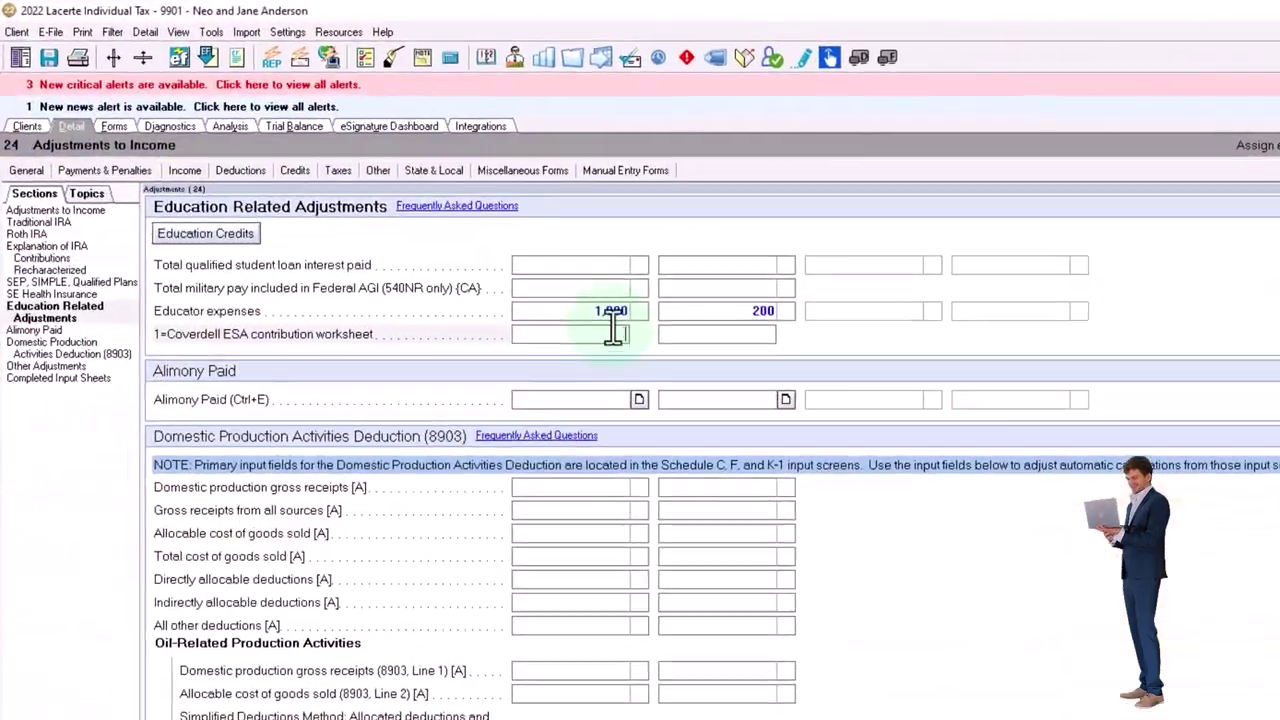
click(610, 312)
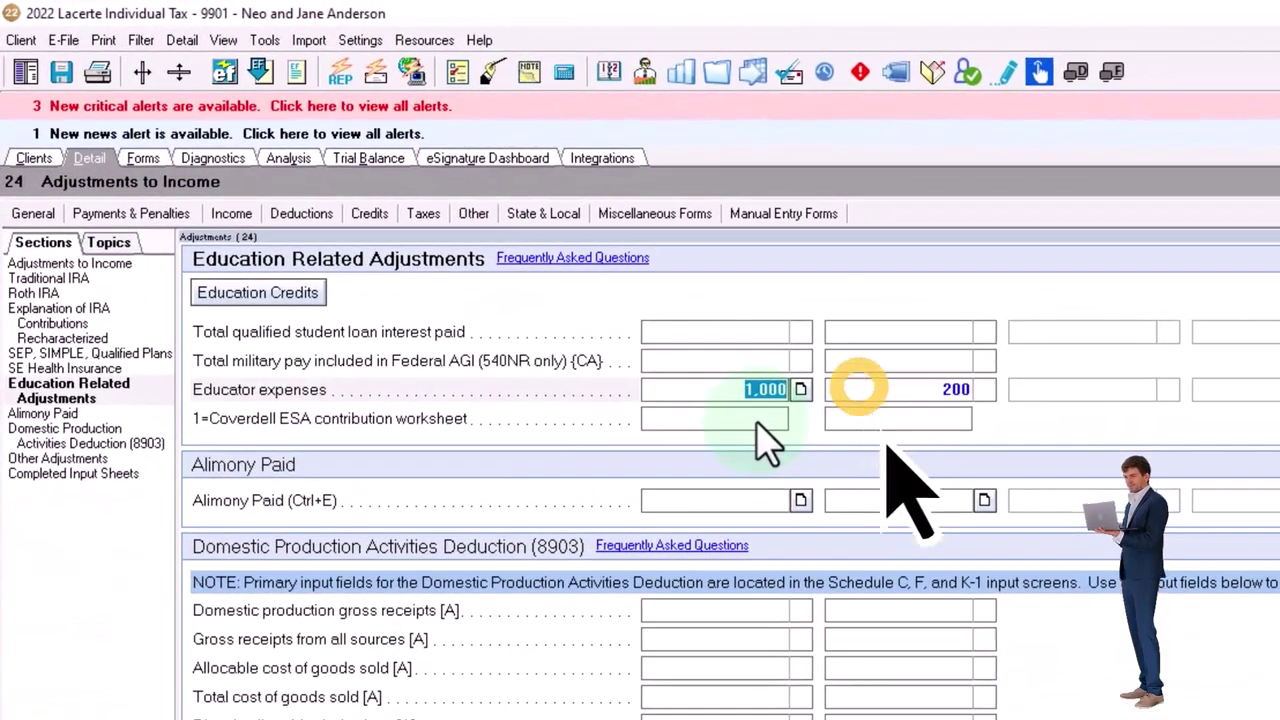
text(5)
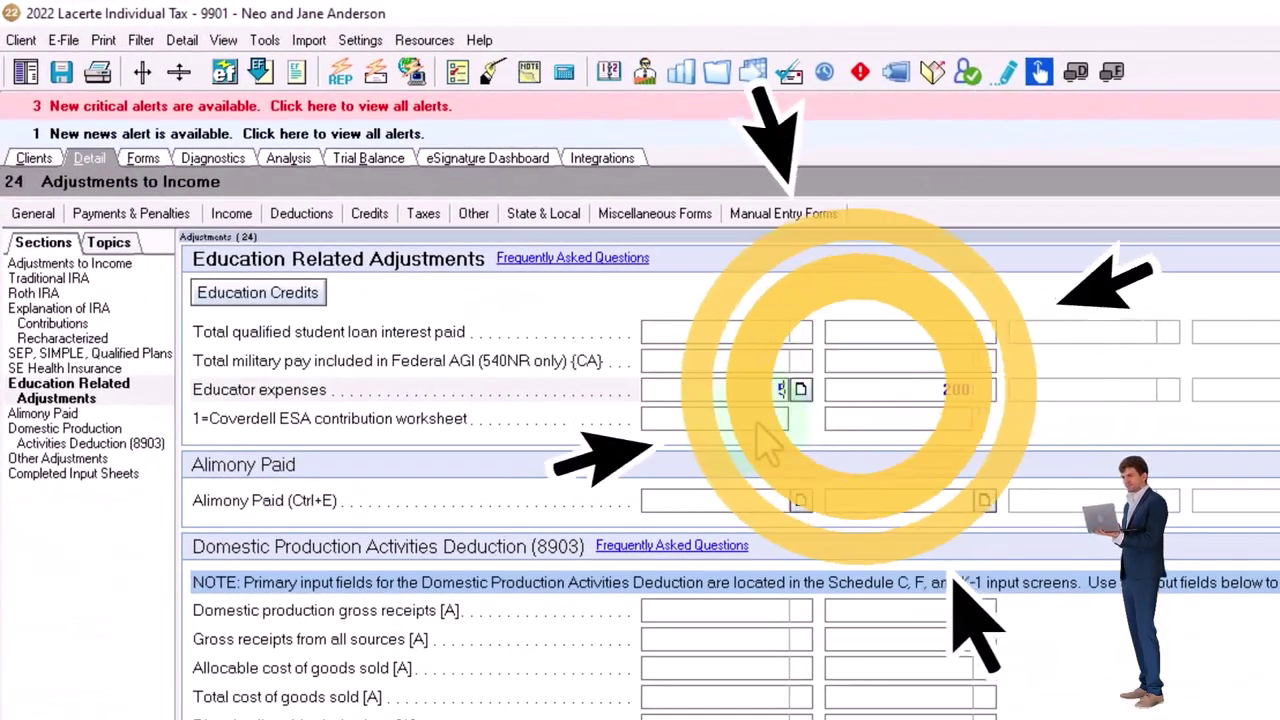
text(00)
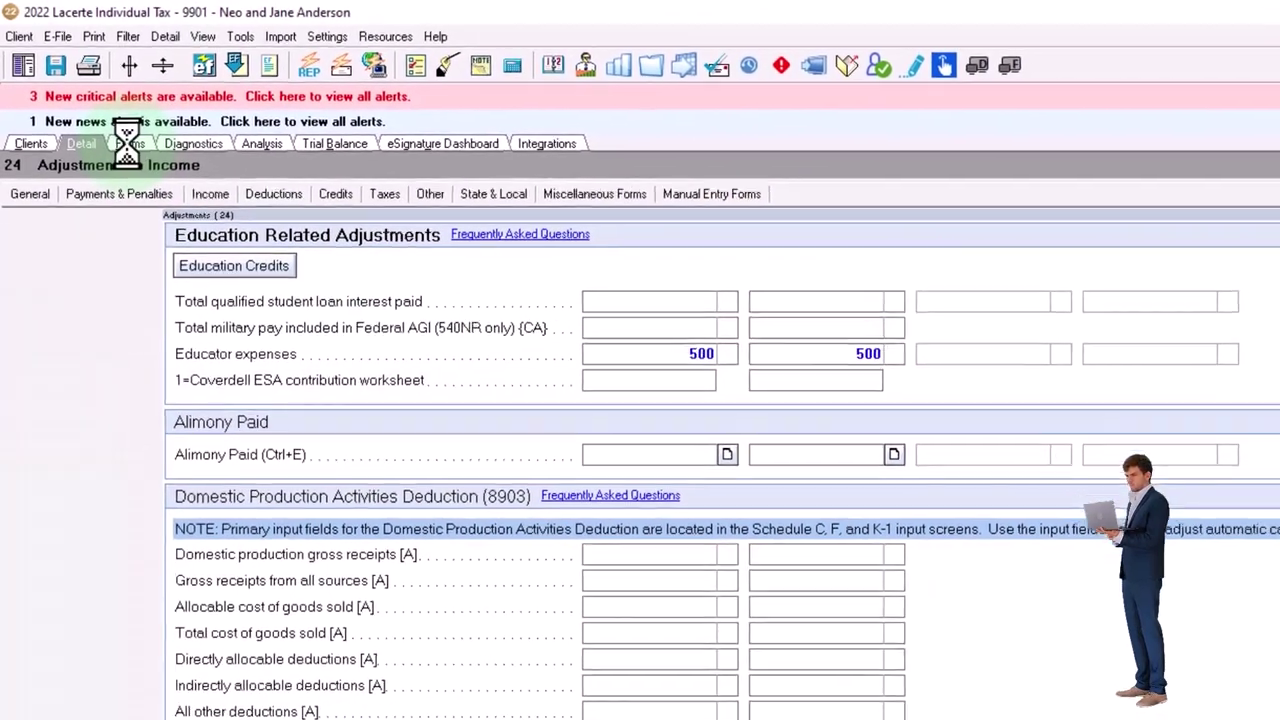
Check the educator expenses and total adjustments on Schedule 1 page 2, and the income lines on Form 1040 page 1
click(143, 158)
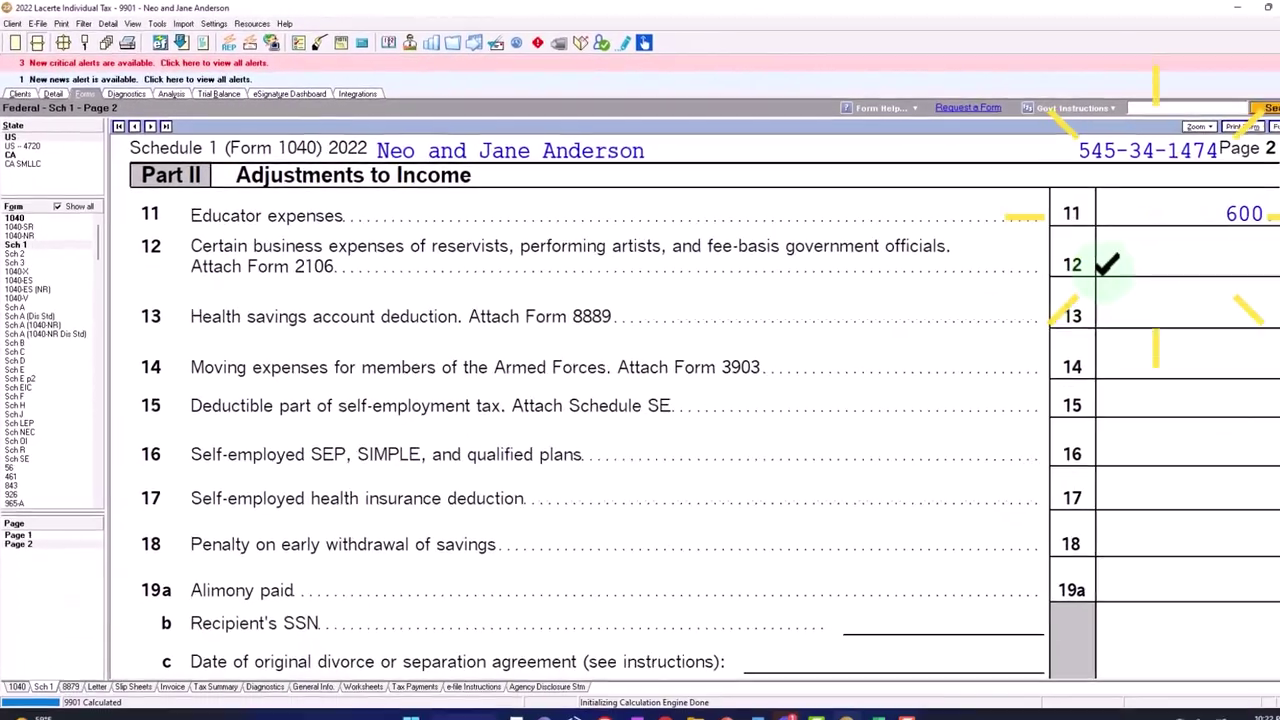
scroll(1168, 452, down, 10)
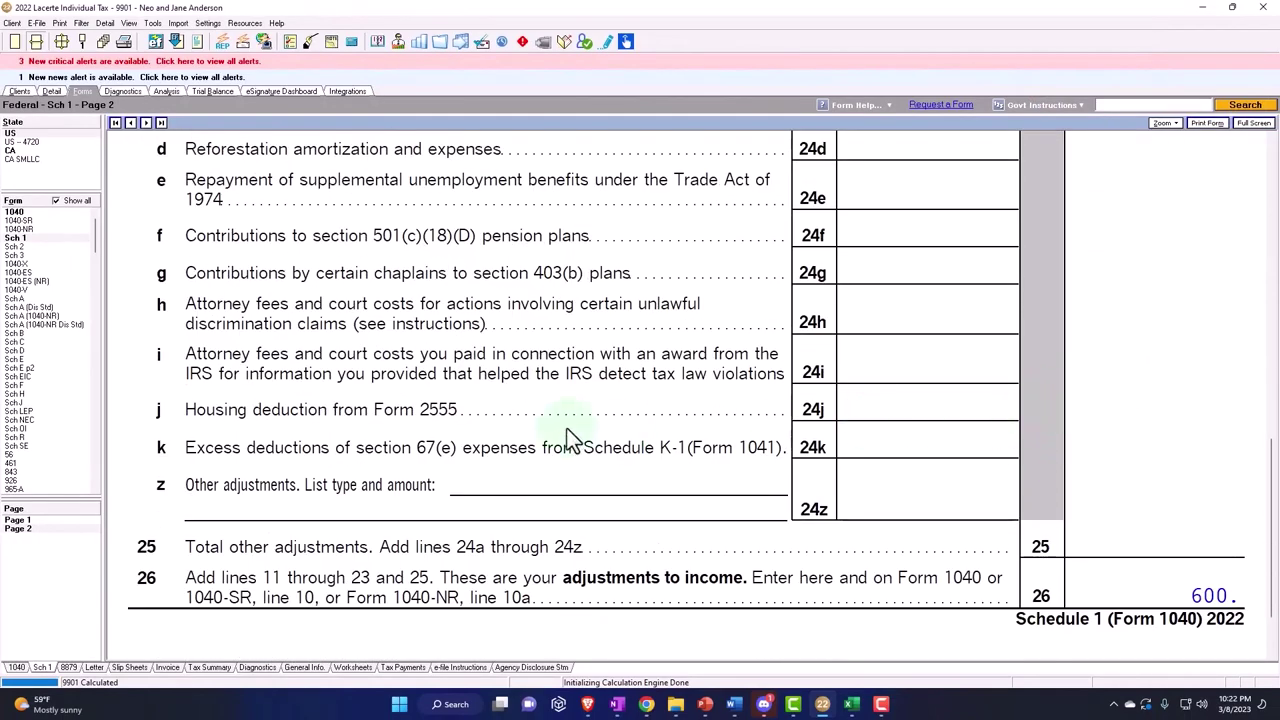
click(16, 212)
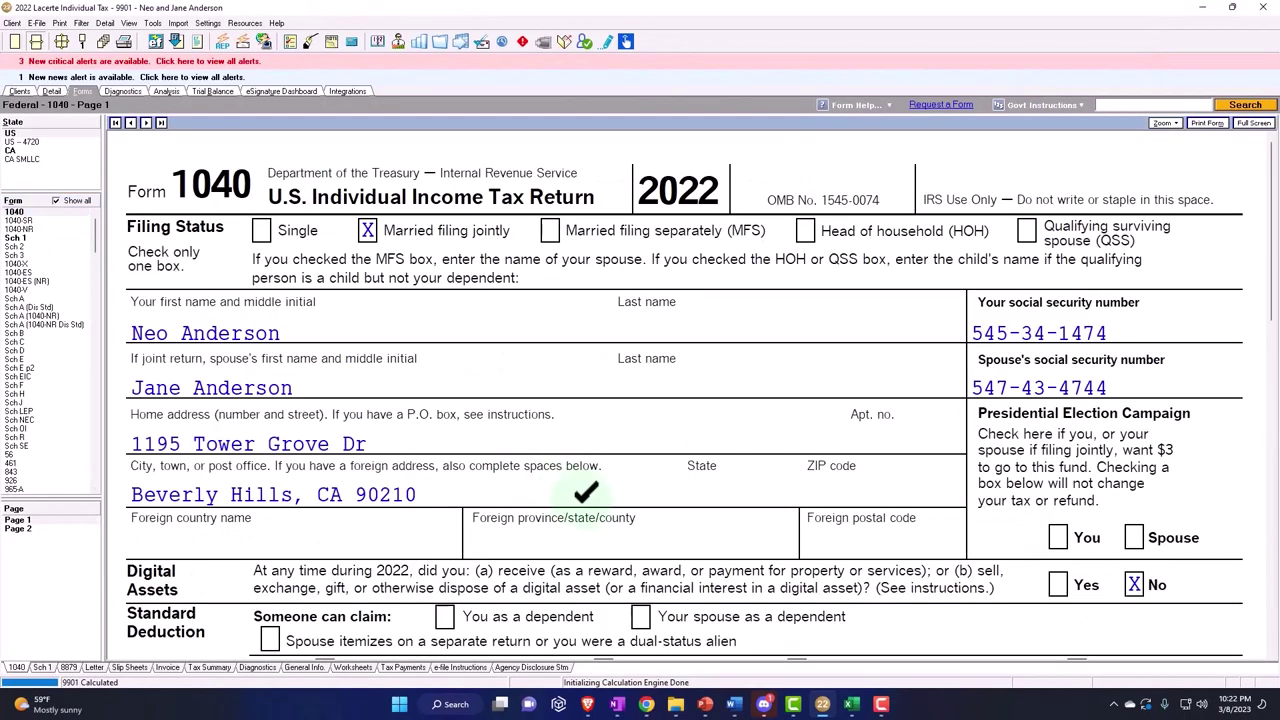
scroll(590, 510, down, 10)
scroll(590, 502, down, 3)
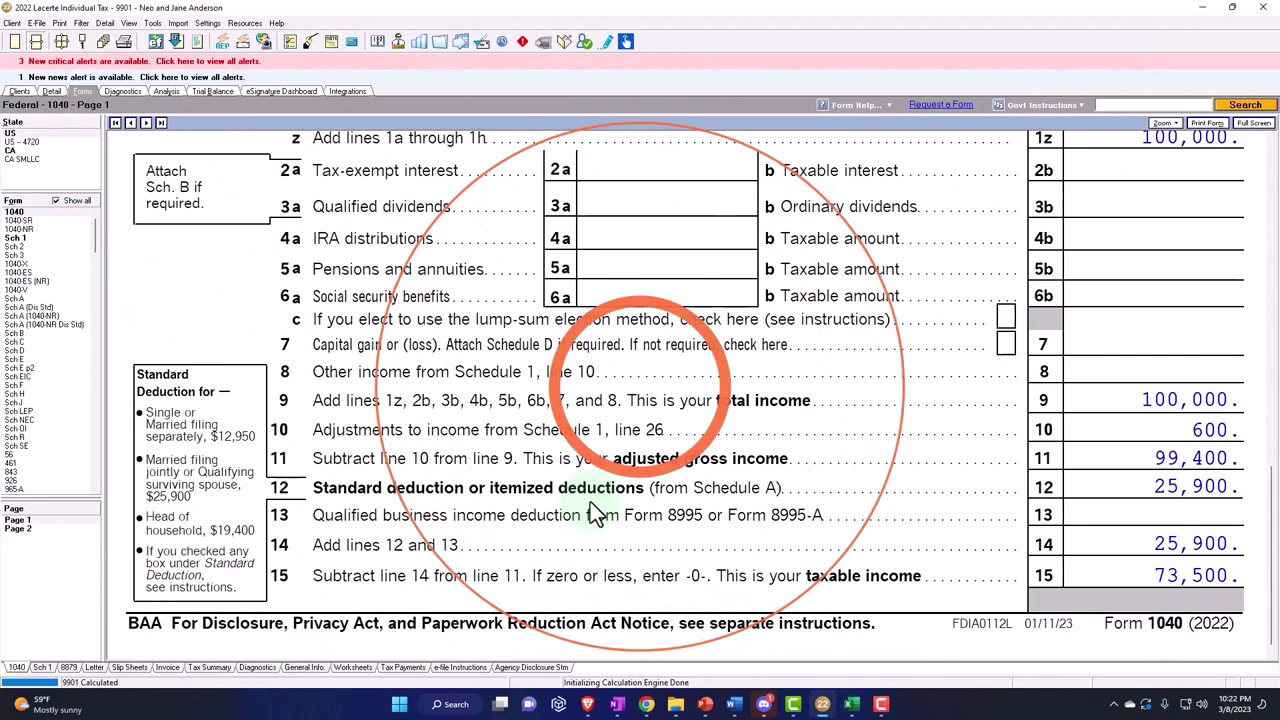
Switch to Excel and add "educator 2" in A8 of the Adj to Income Sch. 1 sheet with 300 in B8
click(853, 705)
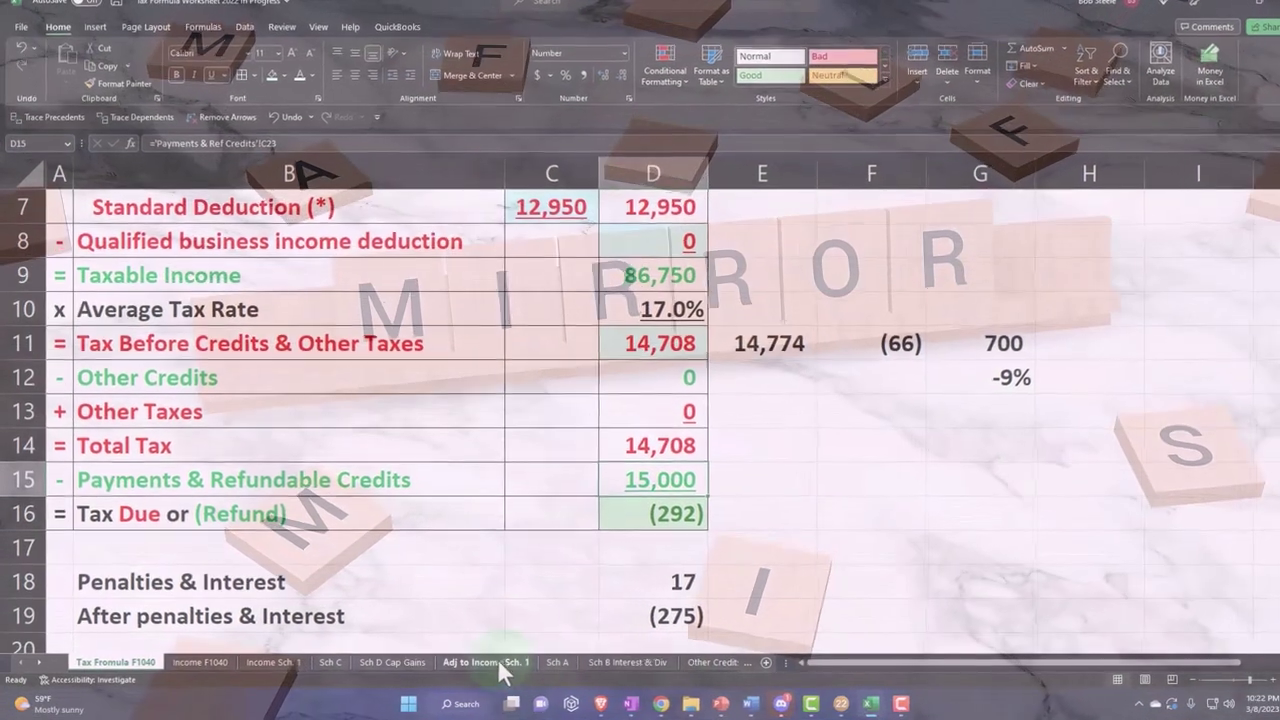
click(497, 658)
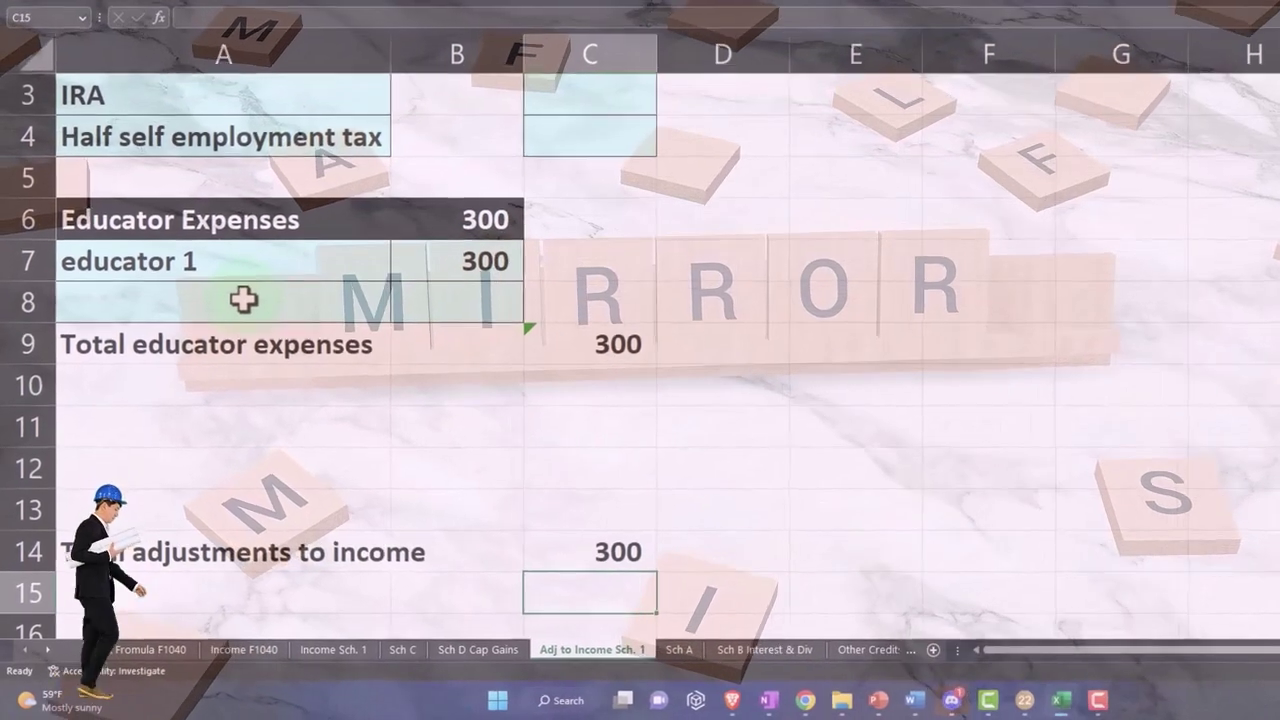
click(243, 299)
text(educator 1)
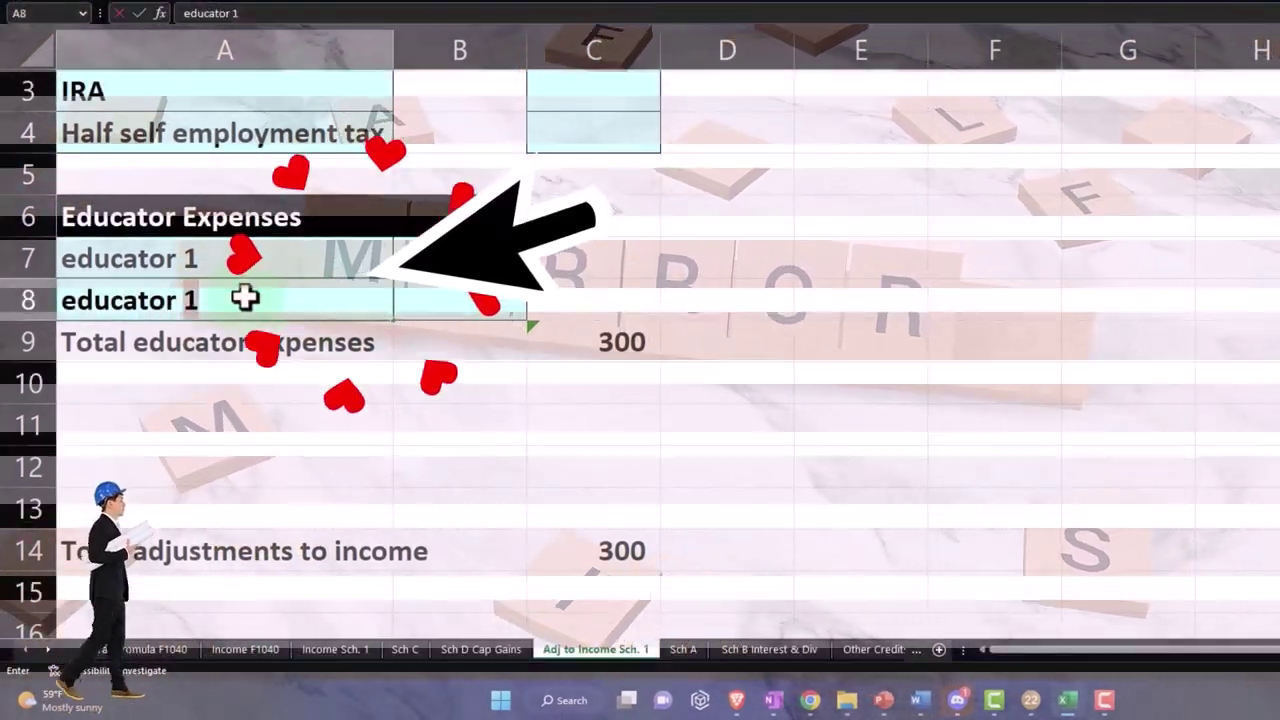
key(BackSpace)
text(2)
key(Tab)
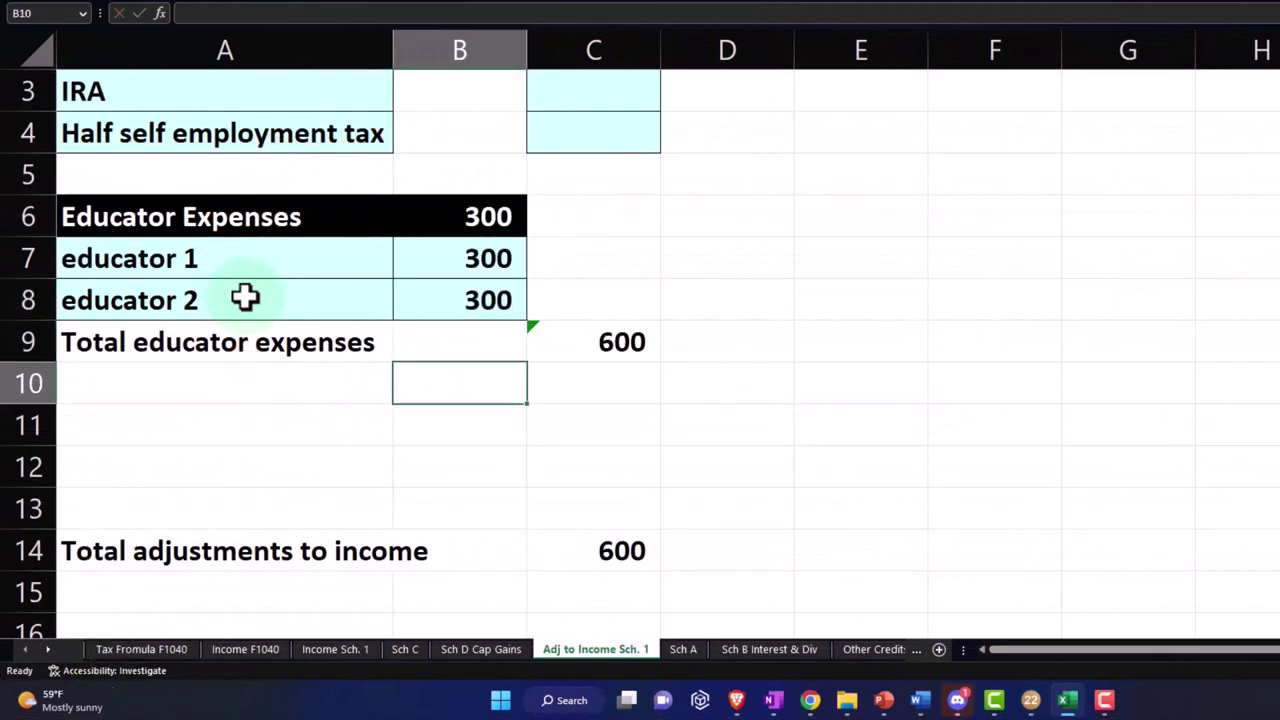
Check adjustments and AGI on the Tax Formula sheet, and switch to Lacerte to compare them with Form 1040 page 1
click(141, 649)
click(600, 430)
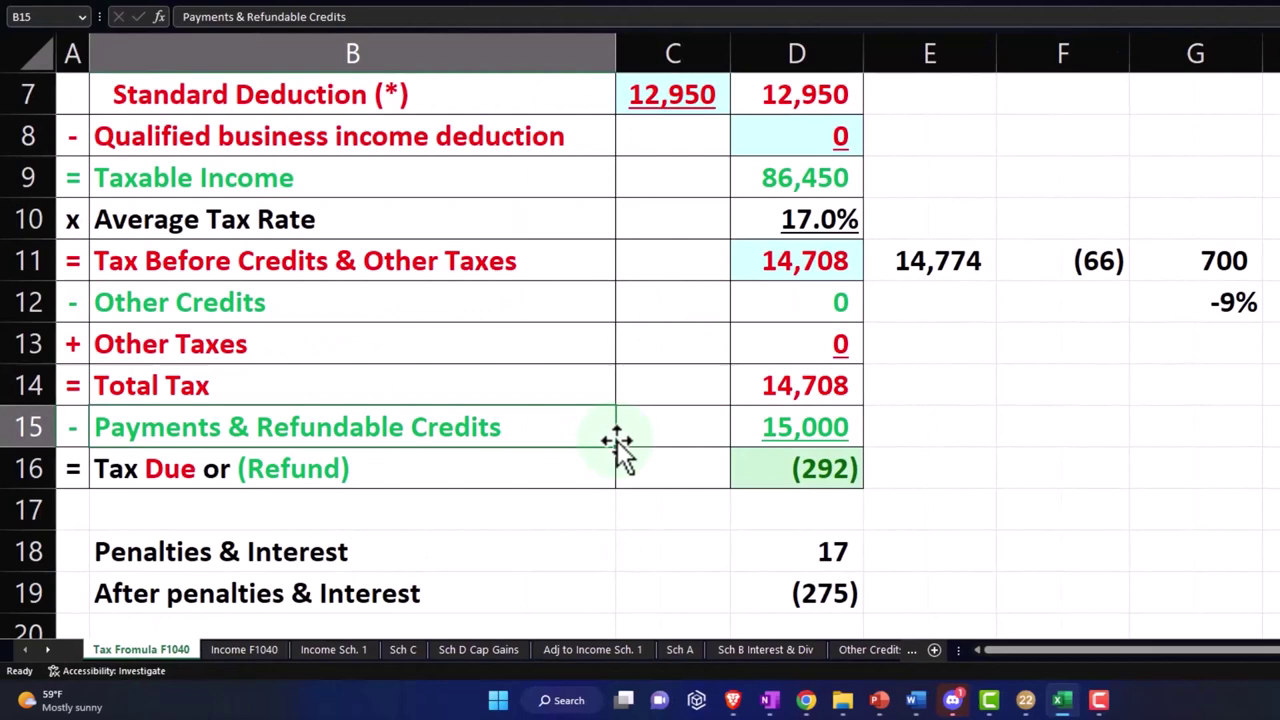
scroll(606, 444, up, 2)
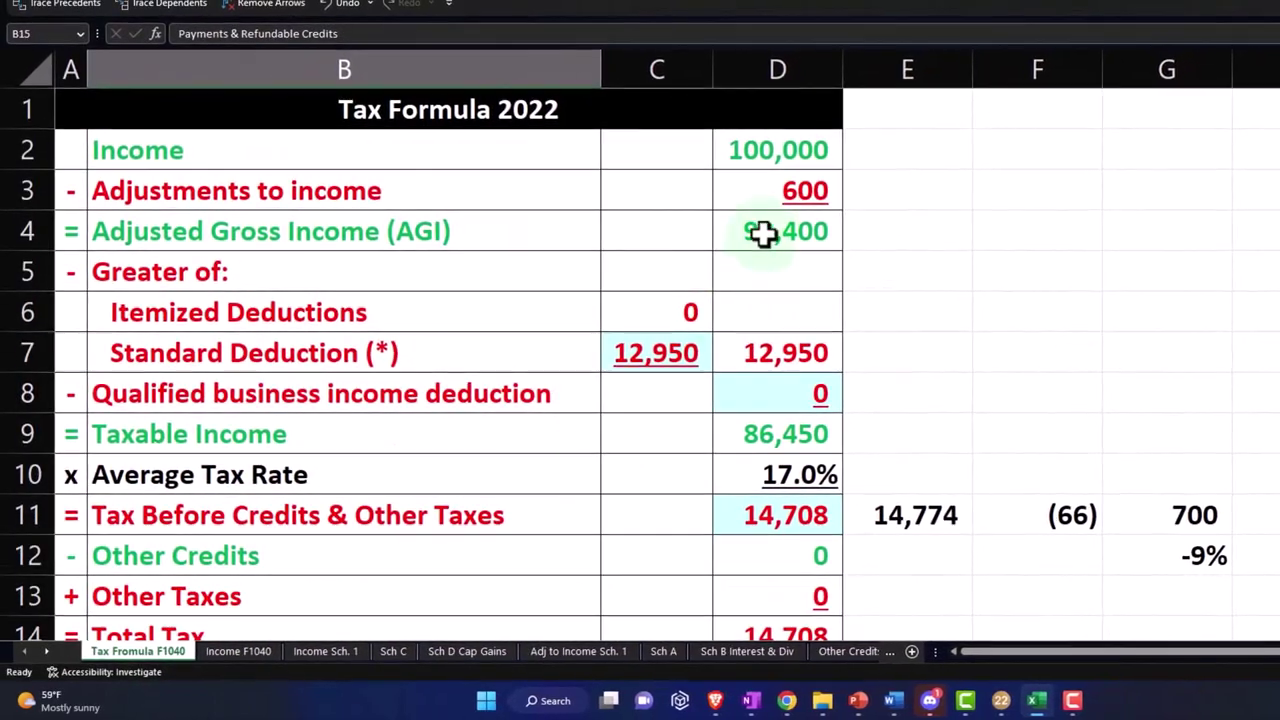
click(808, 188)
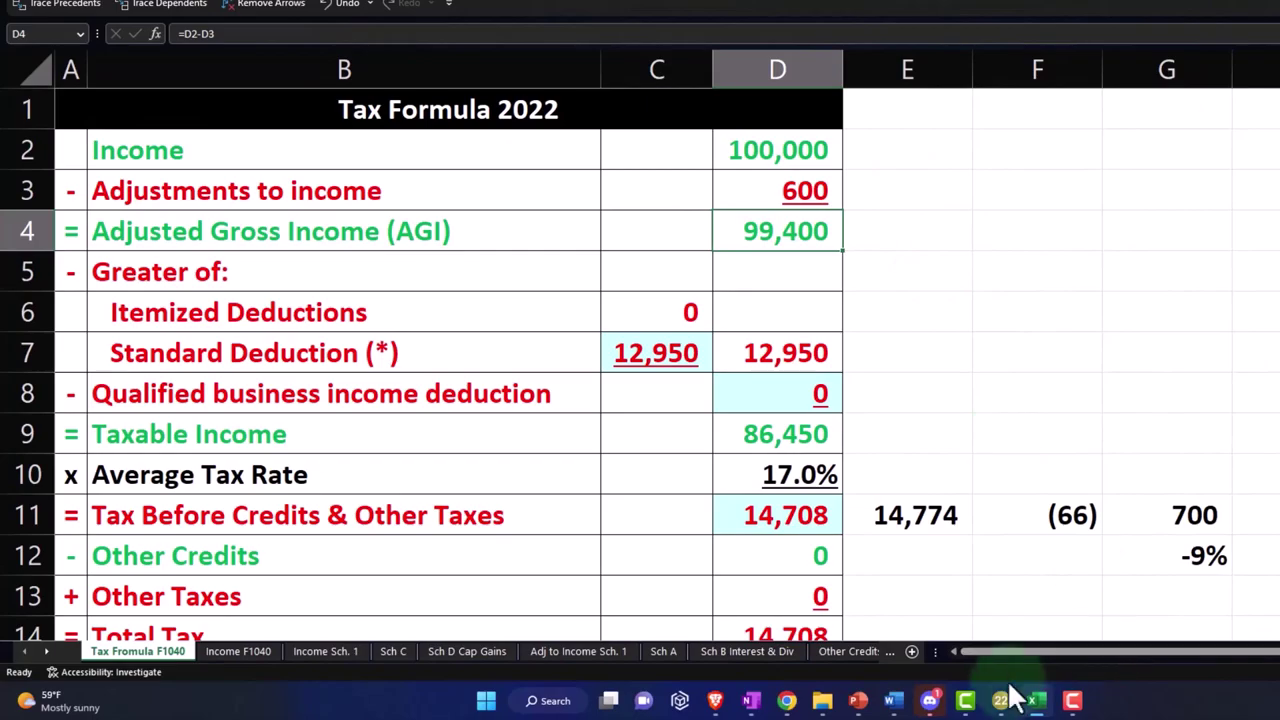
click(1000, 706)
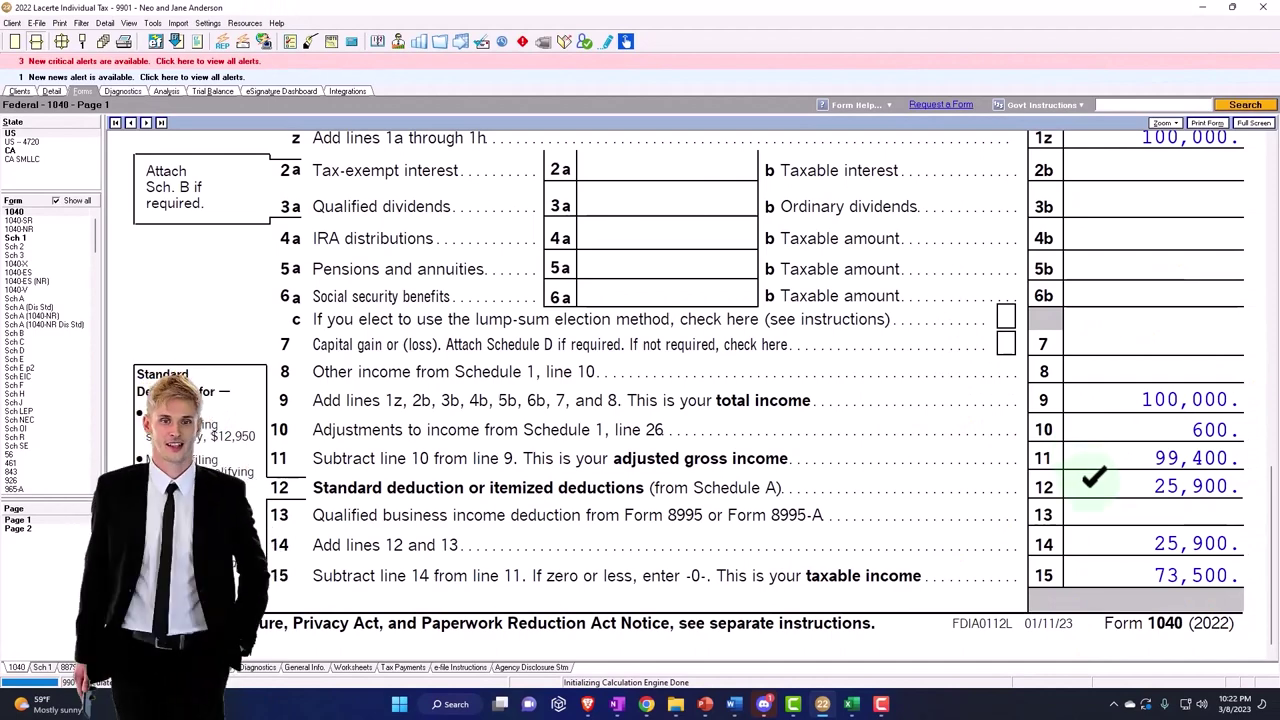
Switch to Excel and link the standard deduction in C7 to the Married Filing Joint amount in C23
click(853, 705)
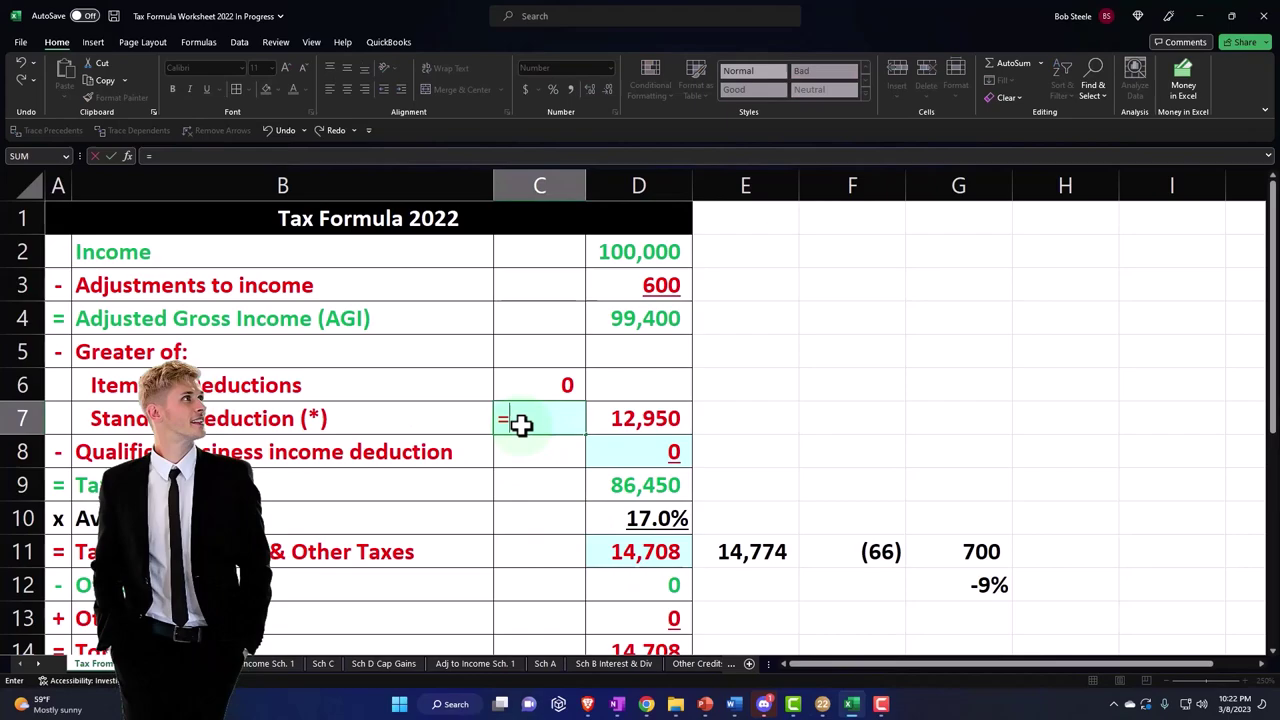
key(Down)
key(Down)
key(Down)
key(Down)
key(Down)
key(Down)
key(Down)
key(Down)
key(Down)
key(Down)
key(Down)
key(Down)
key(Down)
key(Down)
key(Down)
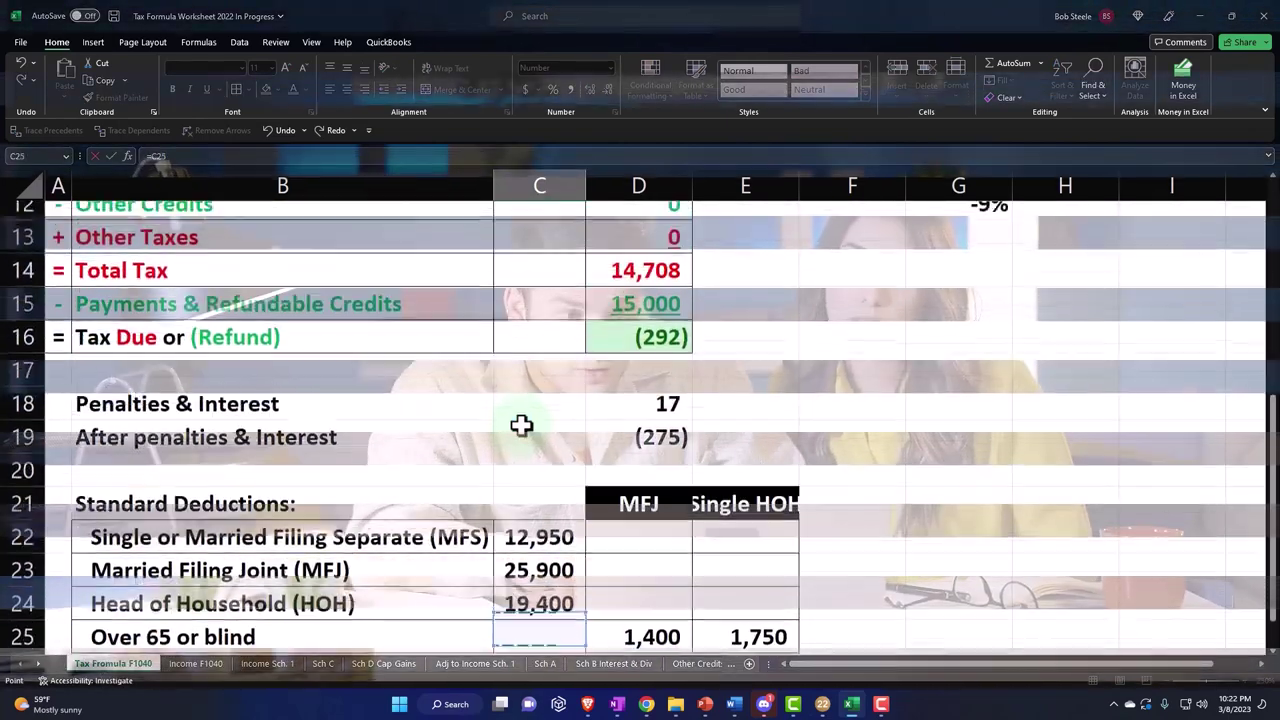
key(Return)
key(Up)
key(Up)
key(Up)
key(Up)
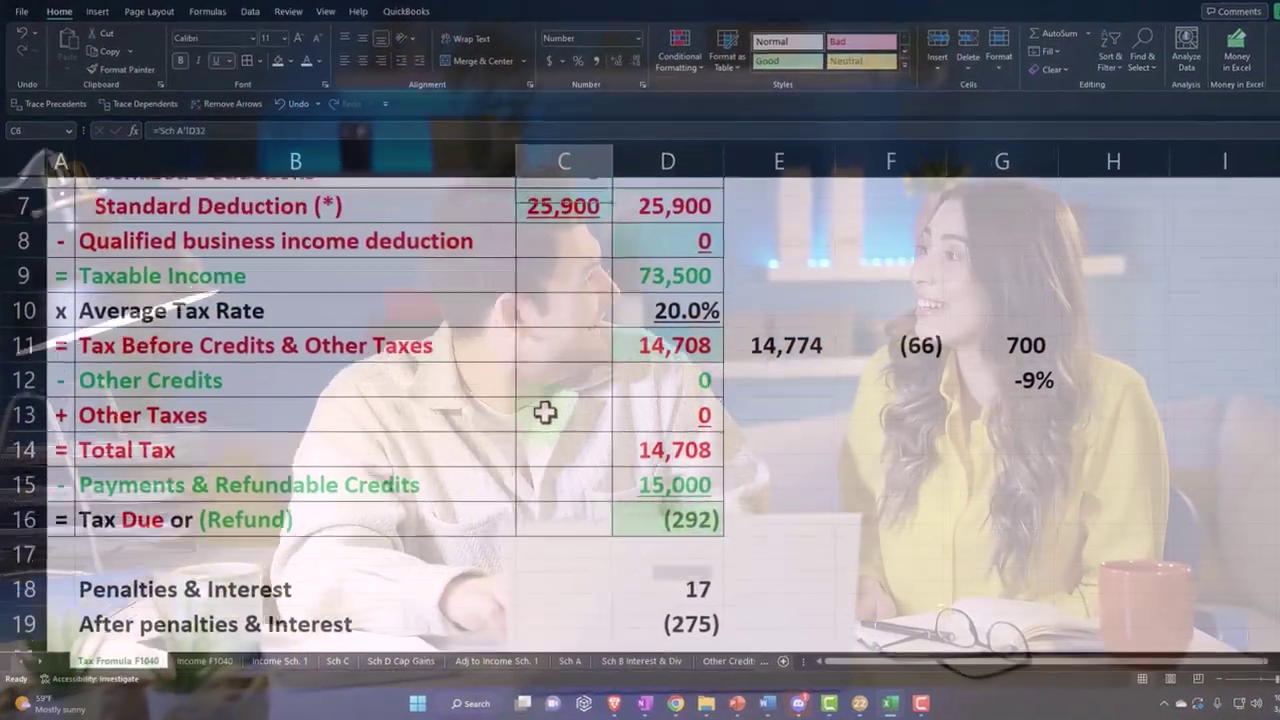
Review taxable income in D9 on the Tax Formula sheet, and switch to Lacerte to open Form 1040 page 2
key(Down)
key(Down)
key(Right)
key(Down)
key(Down)
key(Down)
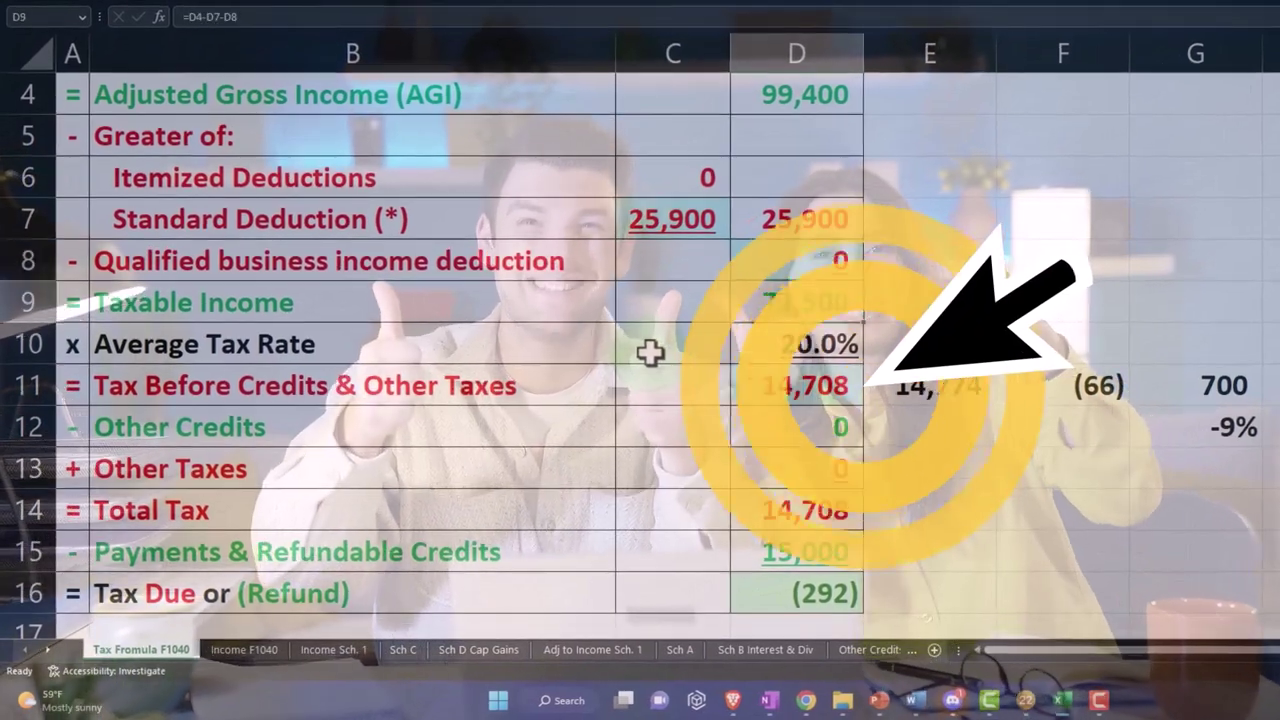
scroll(651, 350, up, 1)
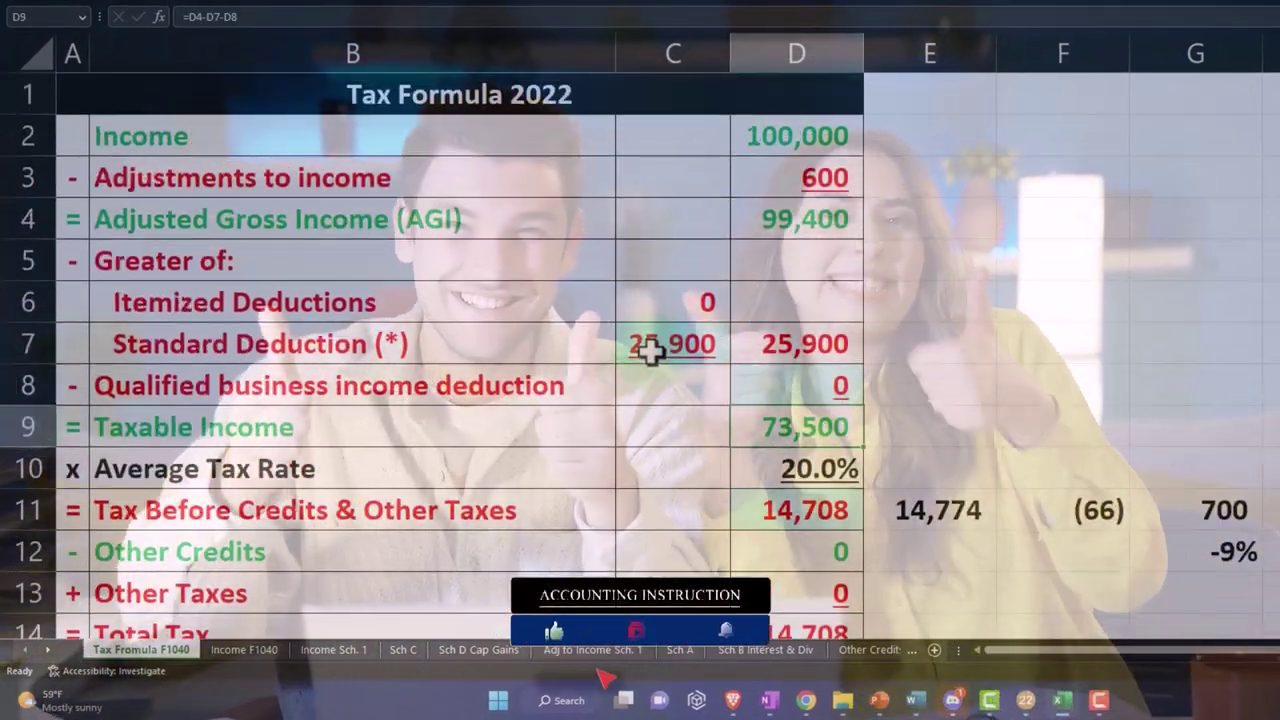
click(1064, 702)
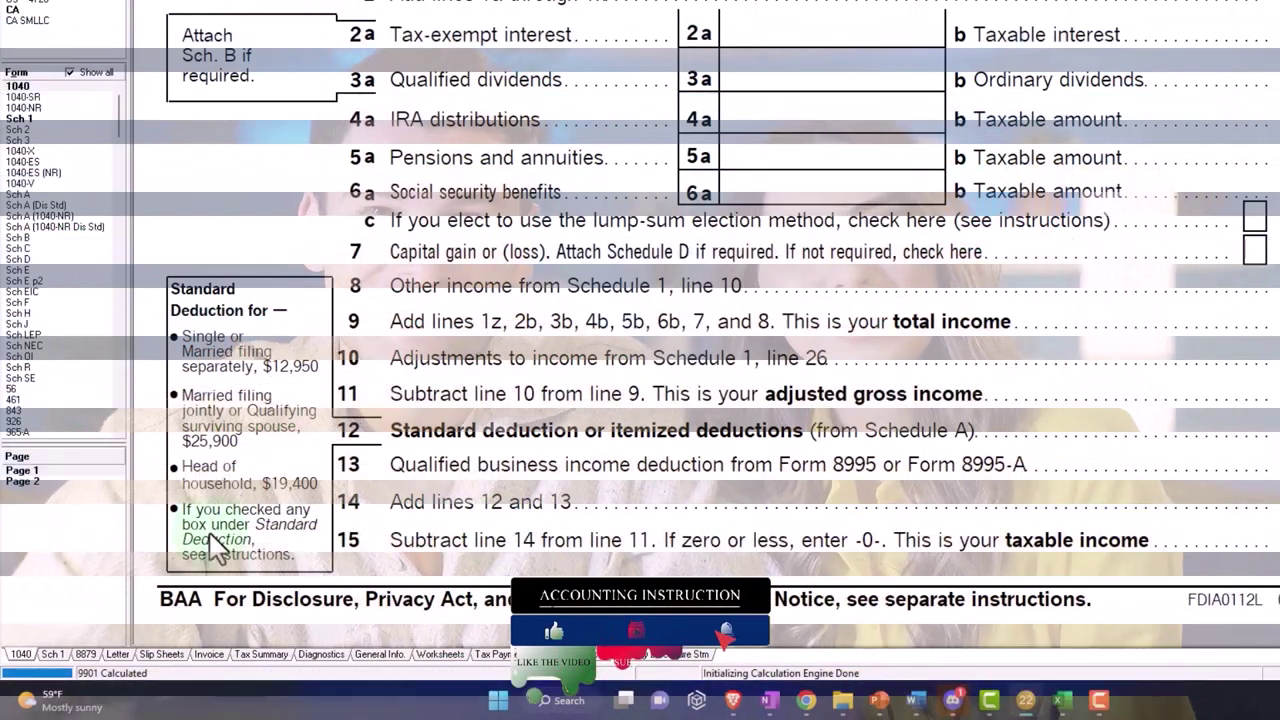
click(28, 481)
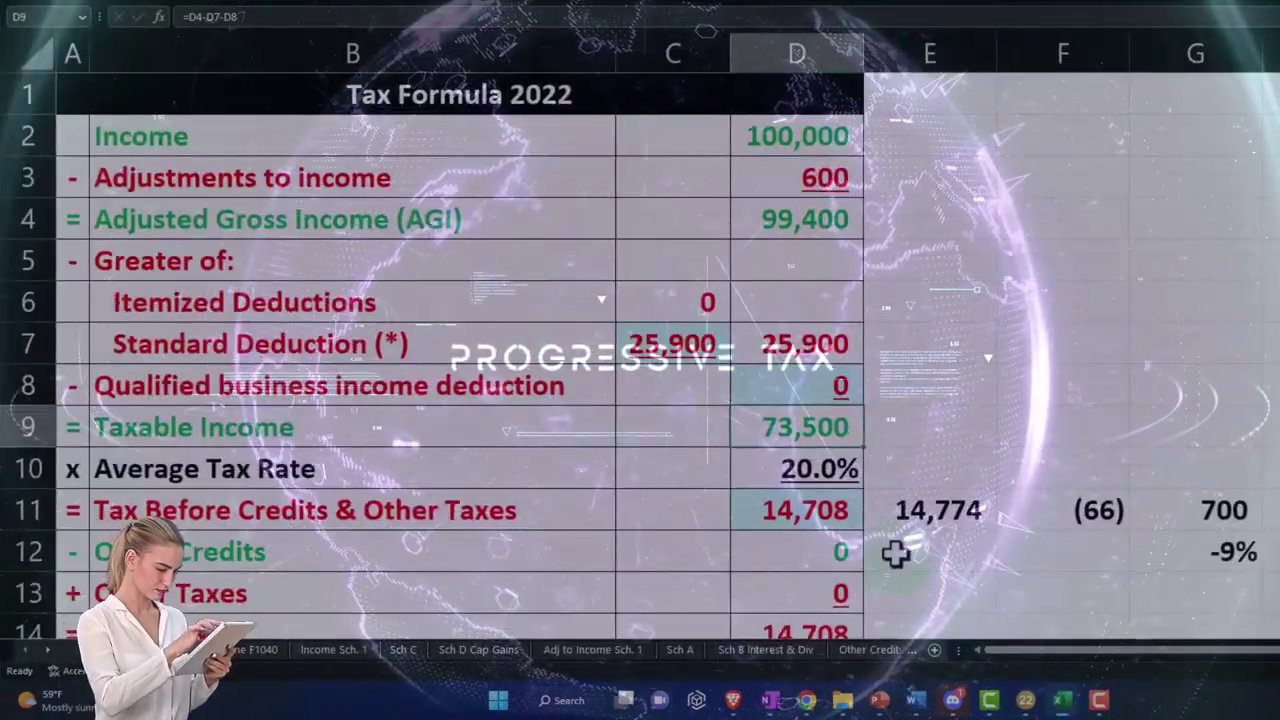
Set Tax Before Credits & Other Taxes in D11 of the Tax Formula sheet to 8410
scroll(895, 552, down, 1)
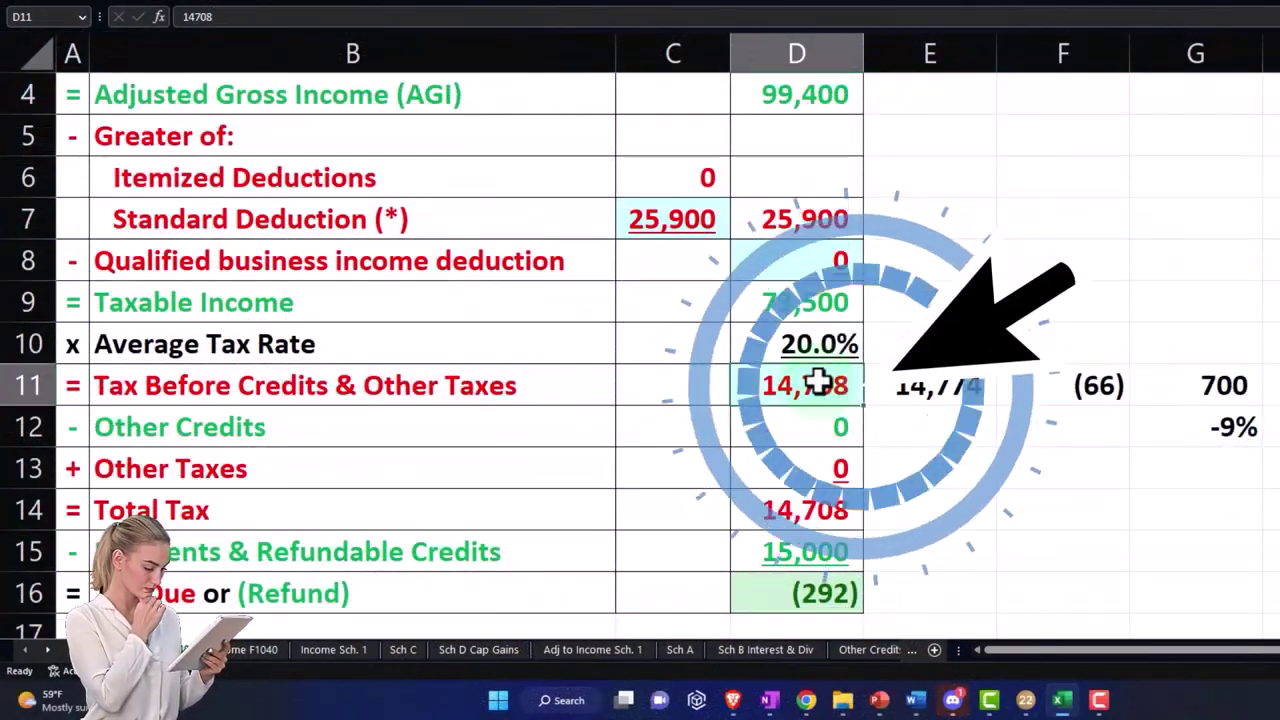
text(8410)
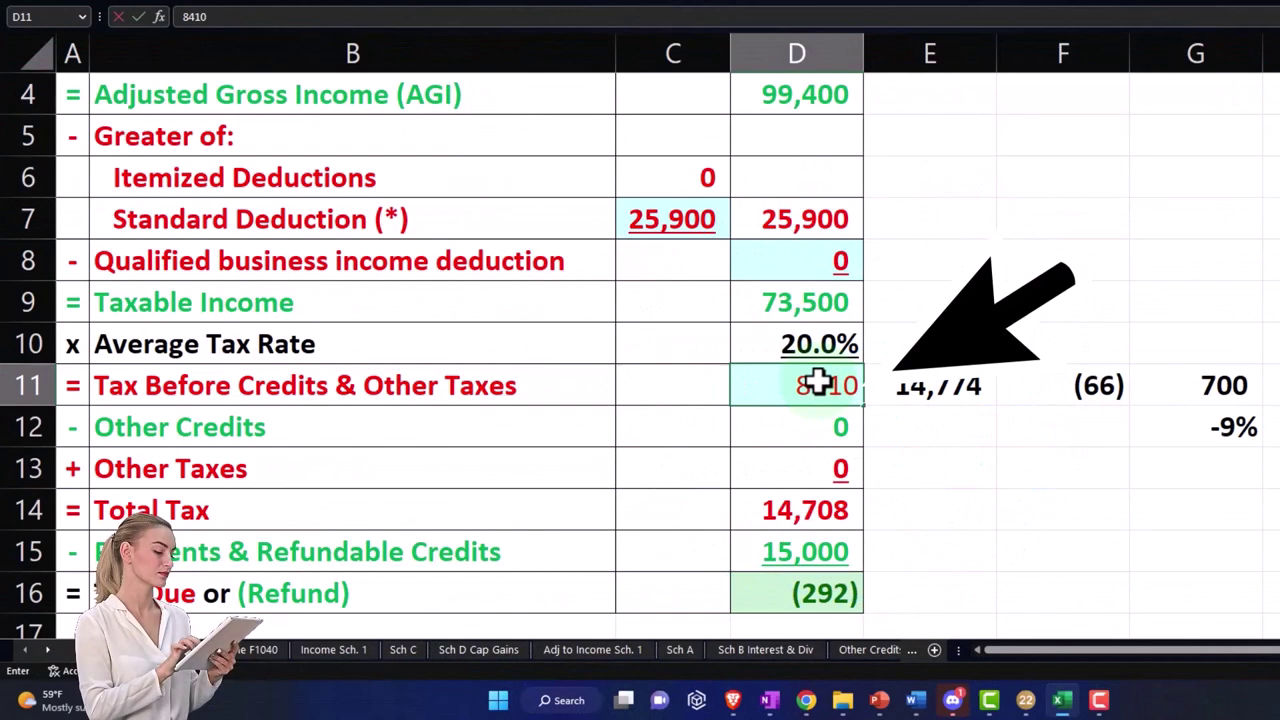
scroll(818, 383, up, 1)
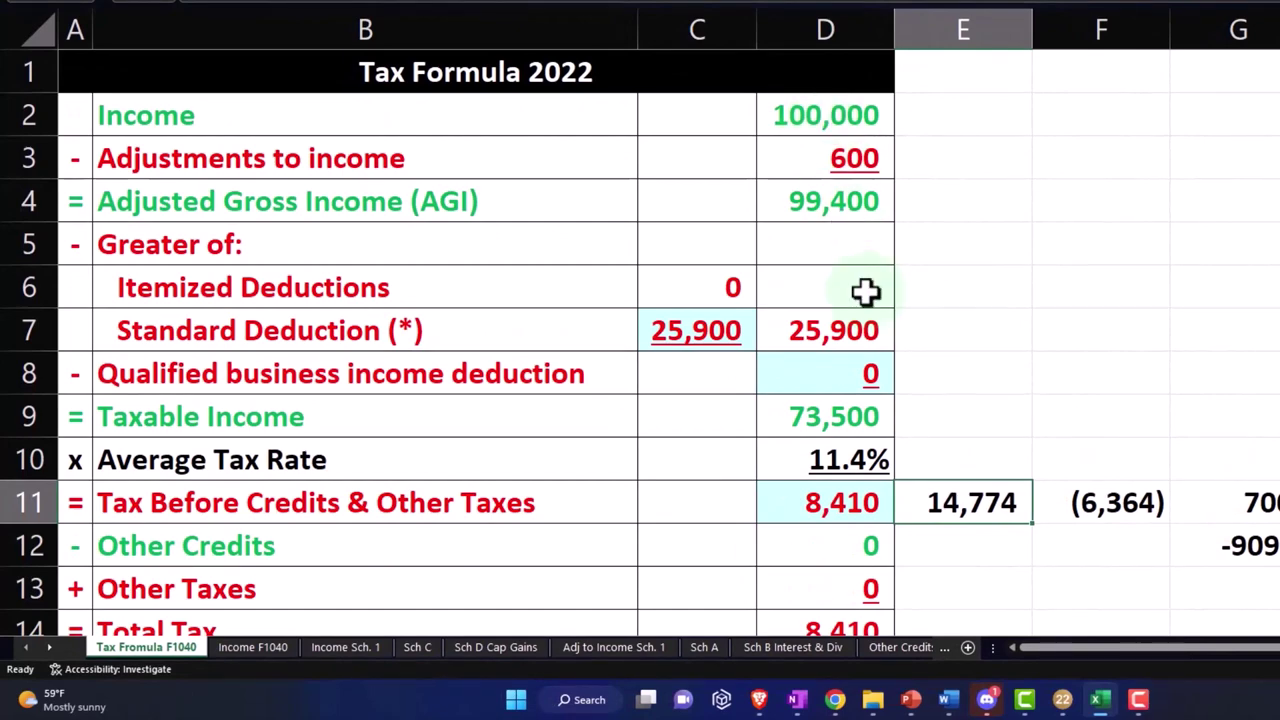
Compare the payments and refund rows of the Tax Formula sheet with the Payments and Refund sections of Form 1040 page 2 in Lacerte
scroll(865, 290, down, 1)
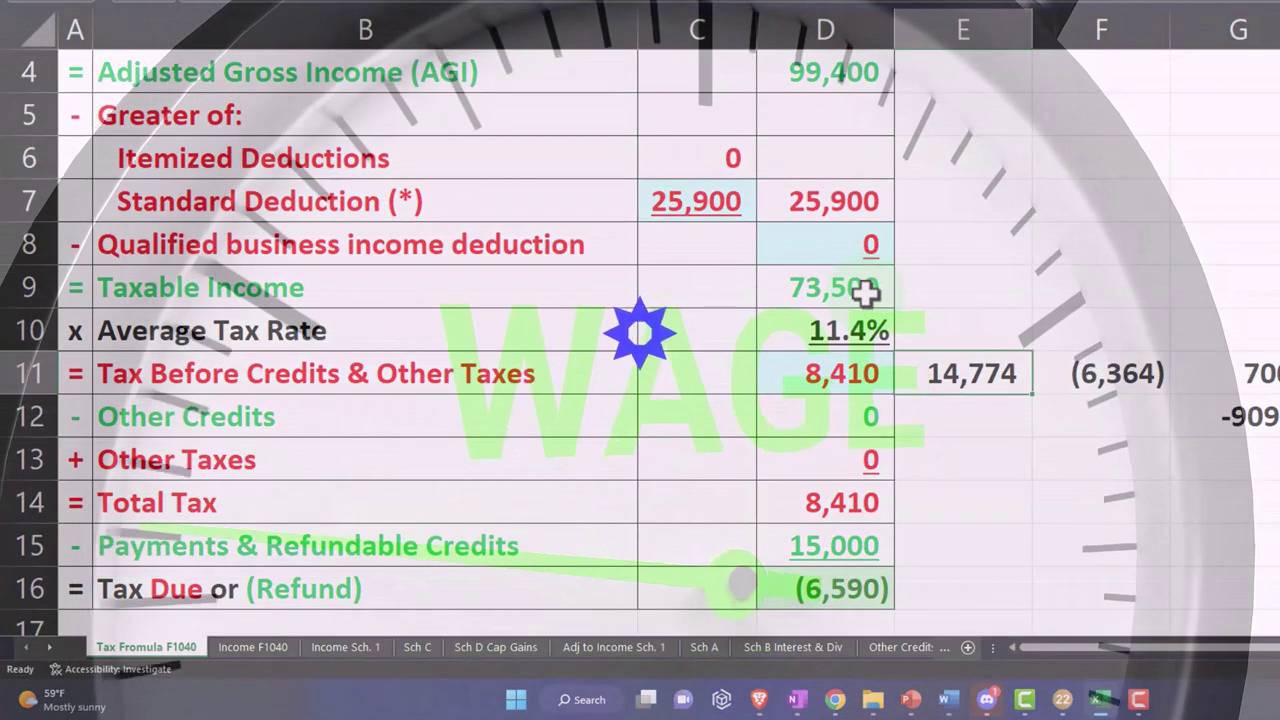
click(1108, 704)
scroll(1101, 595, down, 3)
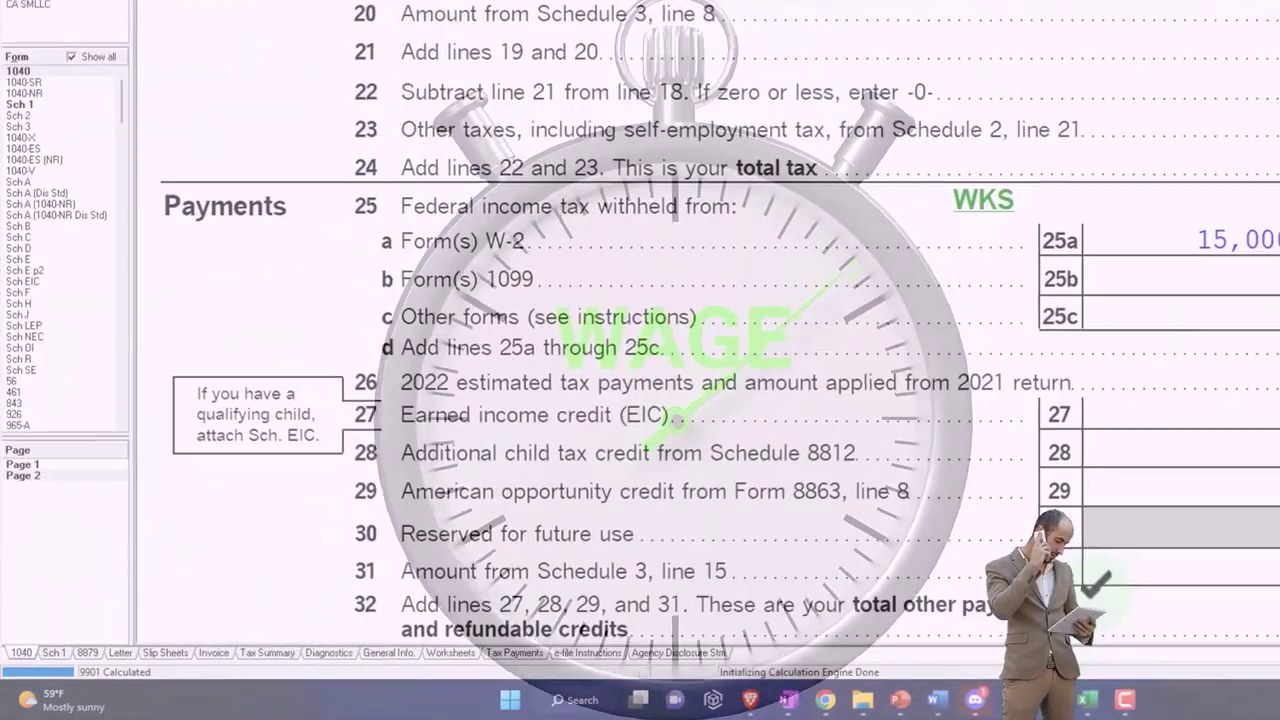
scroll(1097, 592, down, 3)
click(1088, 700)
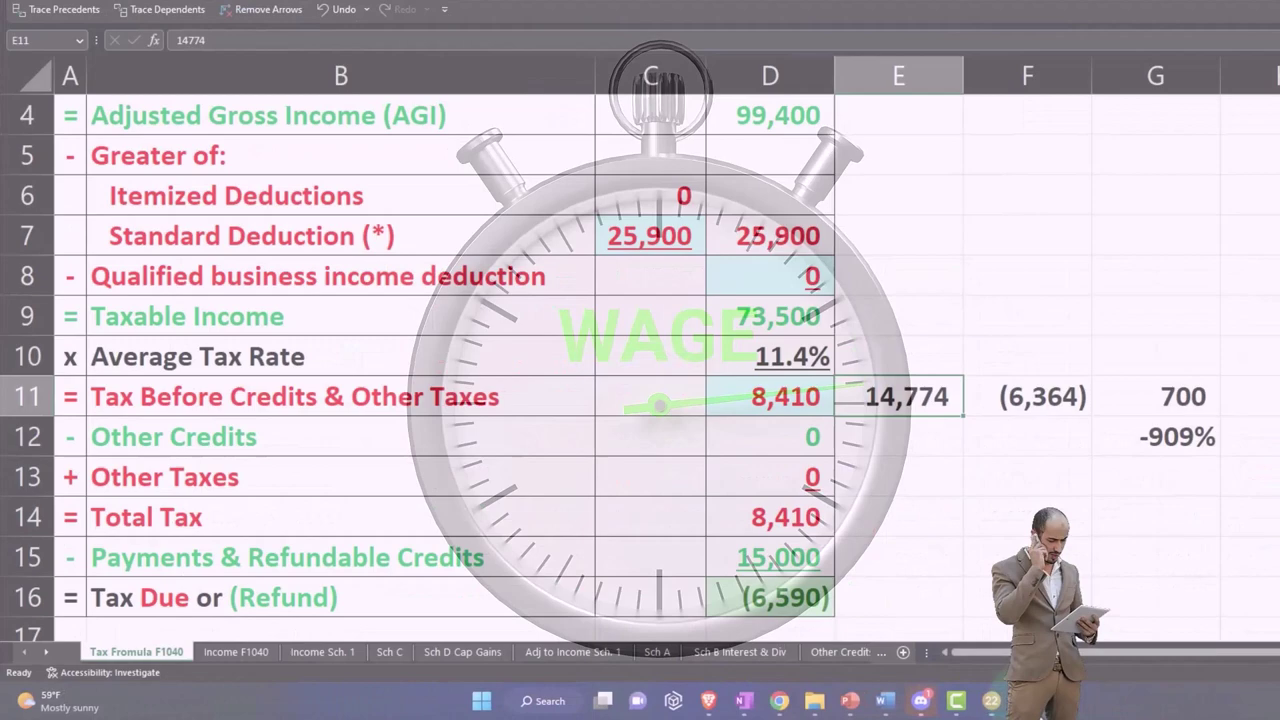
click(1027, 701)
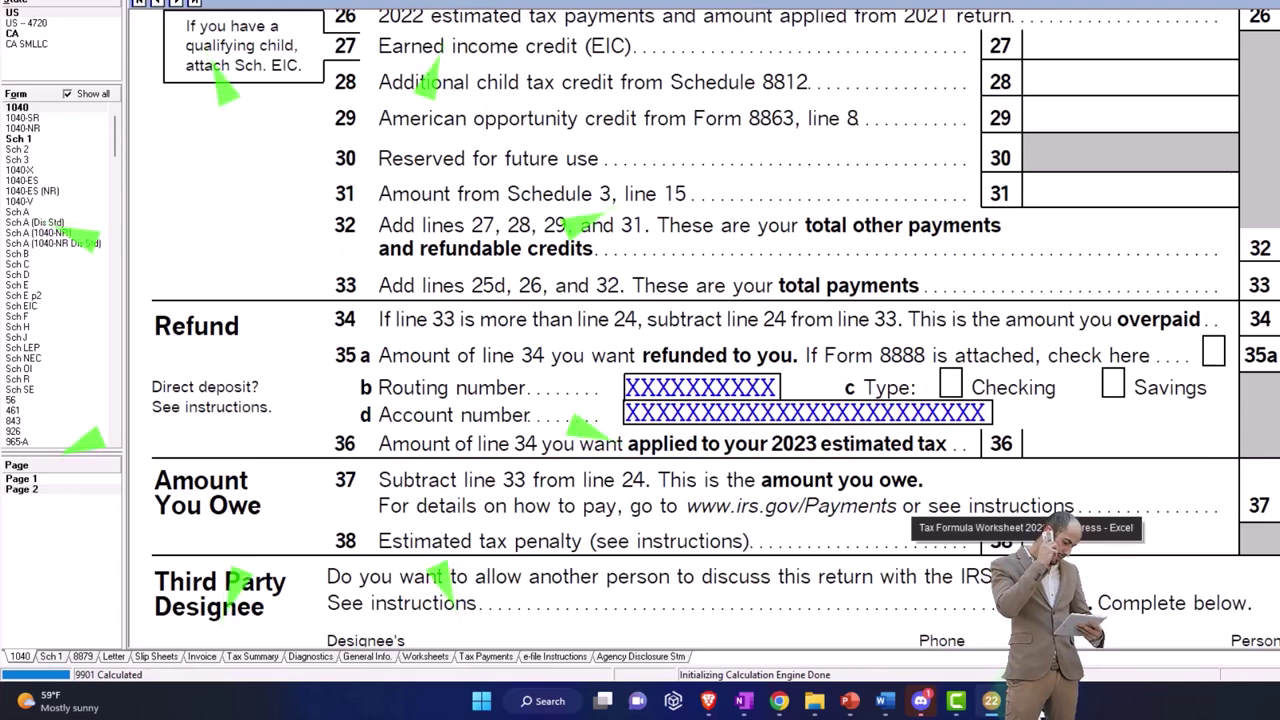
click(1027, 701)
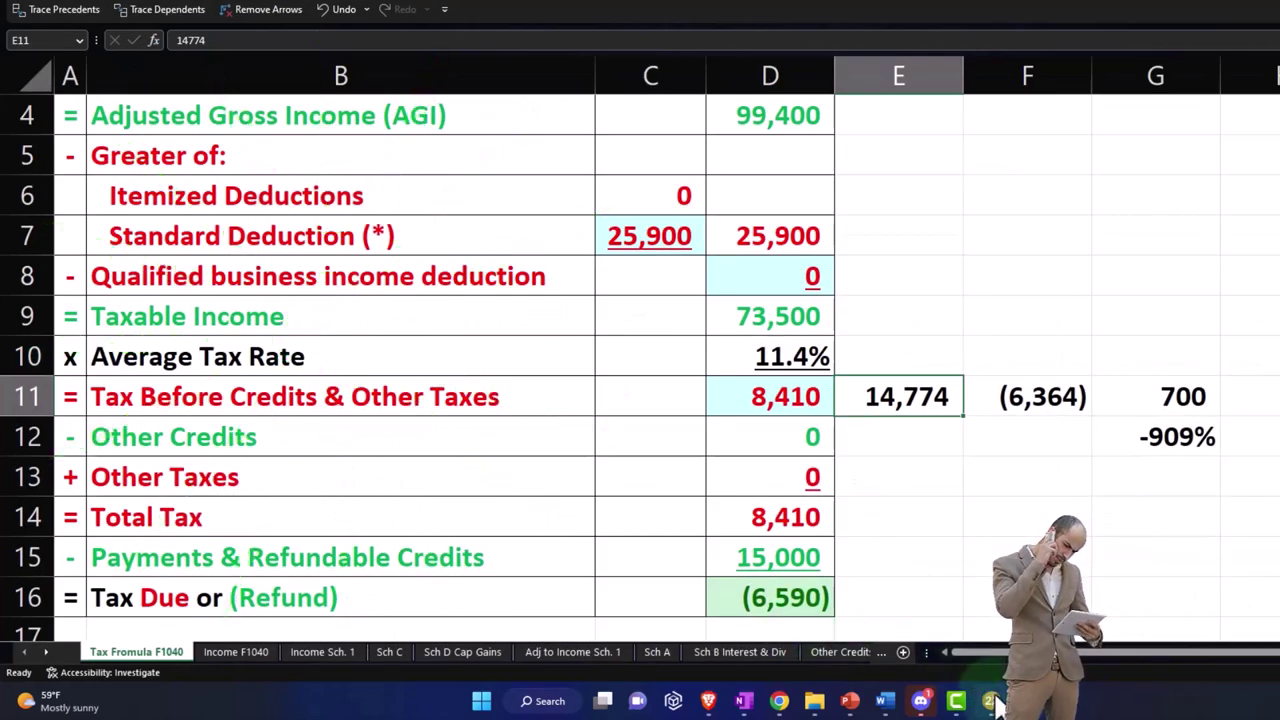
Recheck Tax Before Credits & Other Taxes on the Tax Formula sheet against the Tax and Credits section of Form 1040 page 2 in Lacerte
scroll(974, 563, up, 1)
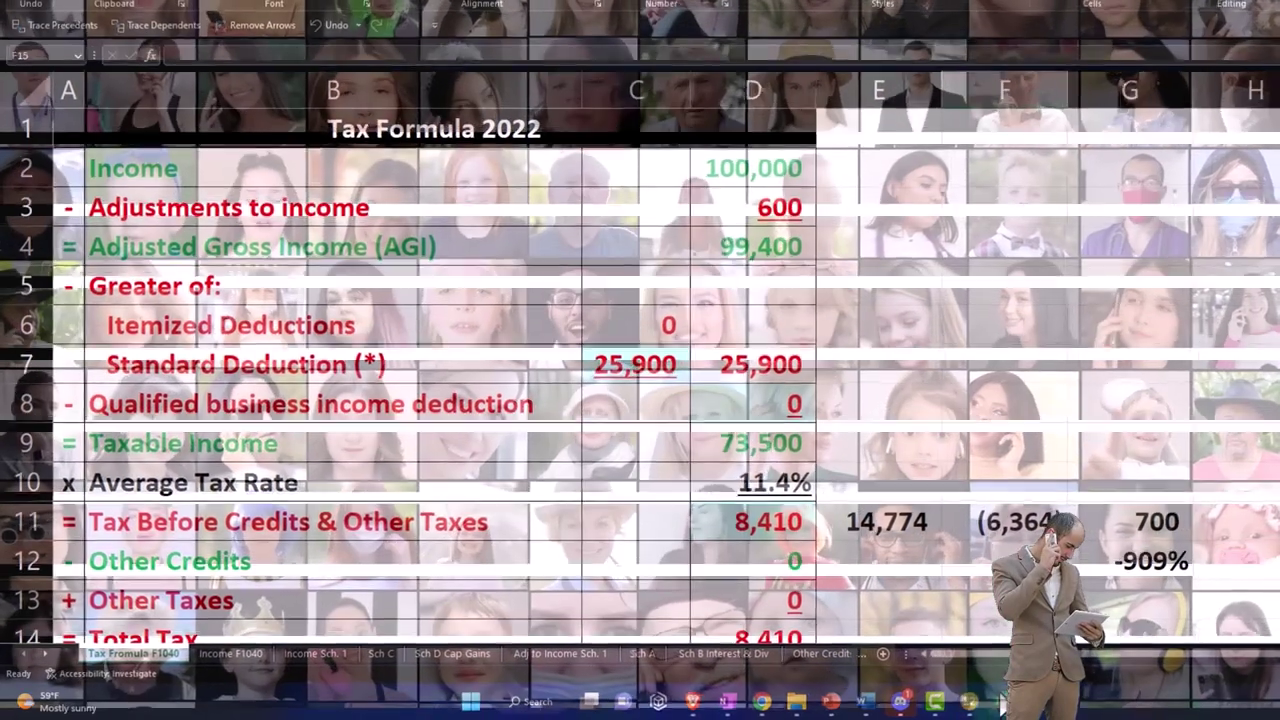
click(1027, 701)
scroll(1035, 610, up, 3)
scroll(640, 340, up, 3)
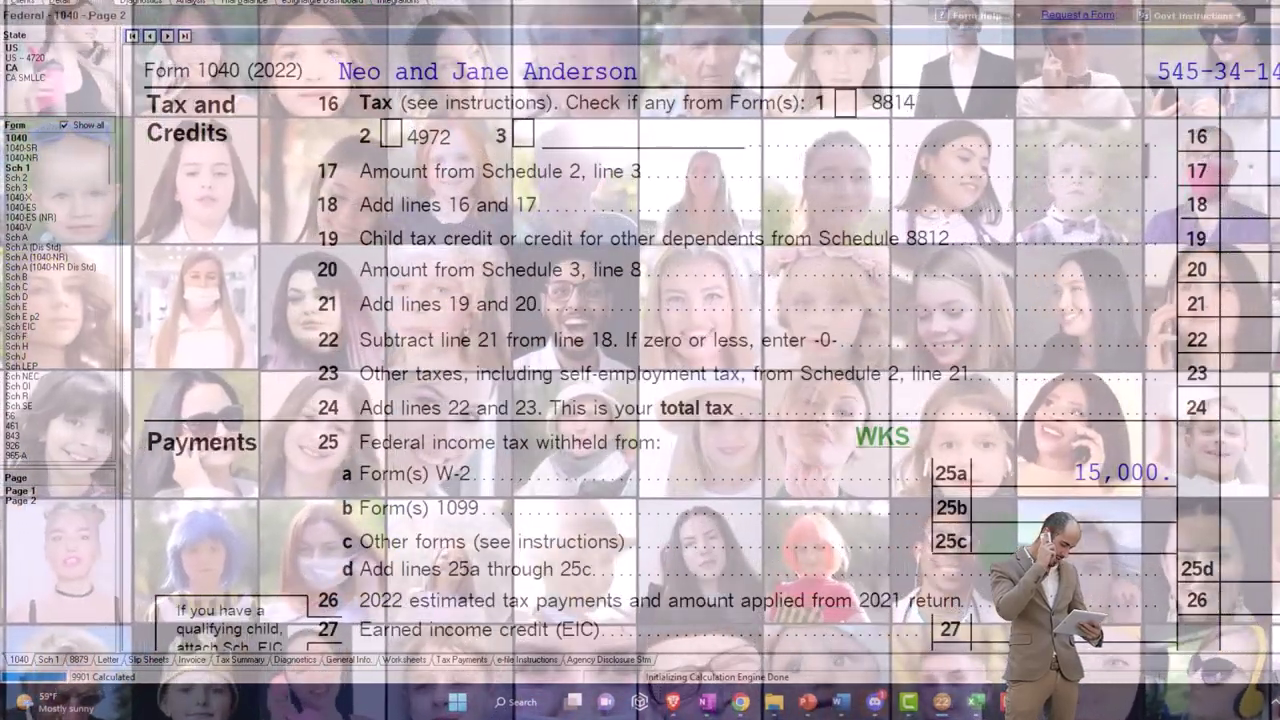
Switch to Excel and set Tax Before Credits & Other Taxes in D11 of the Tax Formula sheet to 8,412
key(alt+Tab)
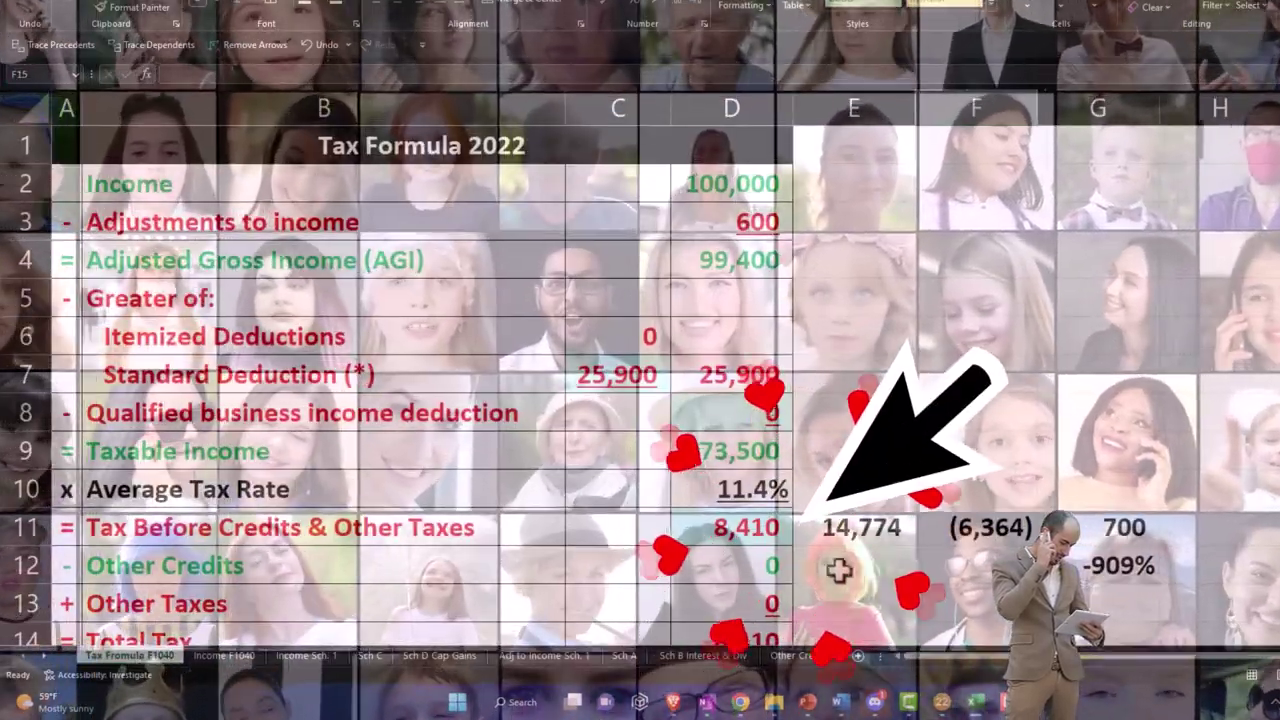
click(750, 528)
text(8)
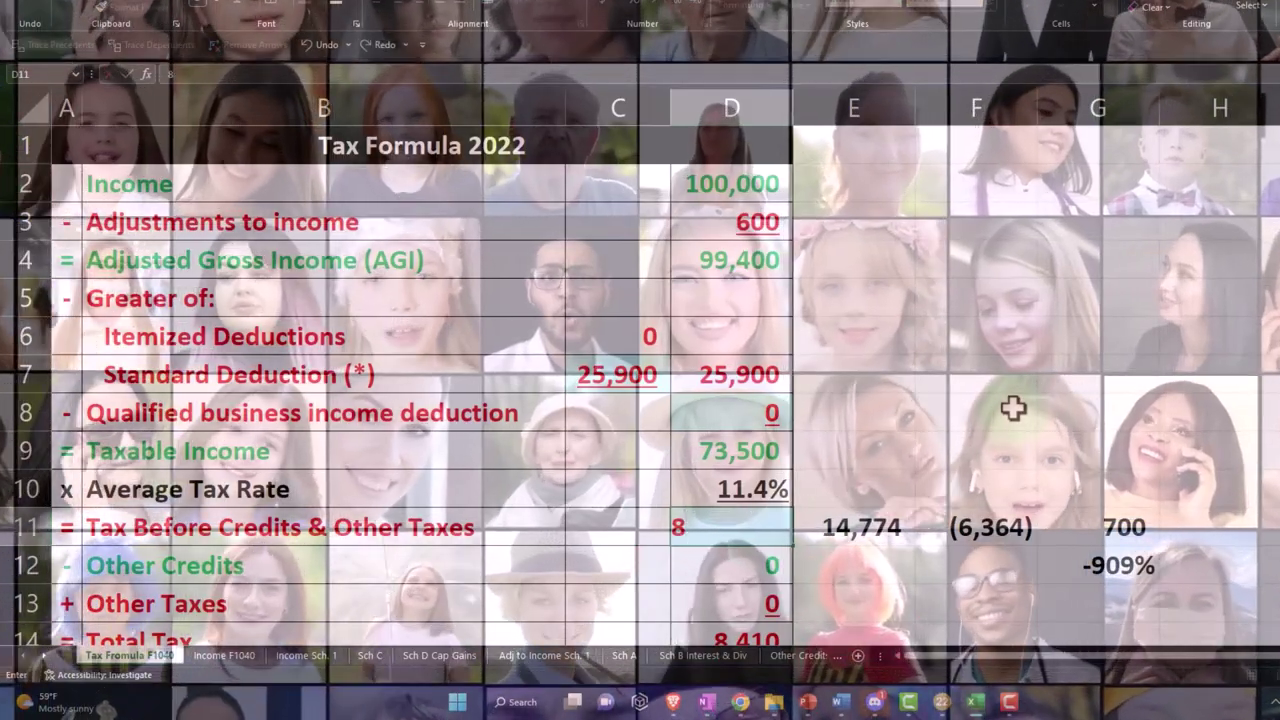
text(,412)
key(Return)
Compare the Tax Due or Refund amount in D16 with the Refund section of Form 1040 page 2 in Lacerte, and return to Excel
scroll(1013, 408, down, 3)
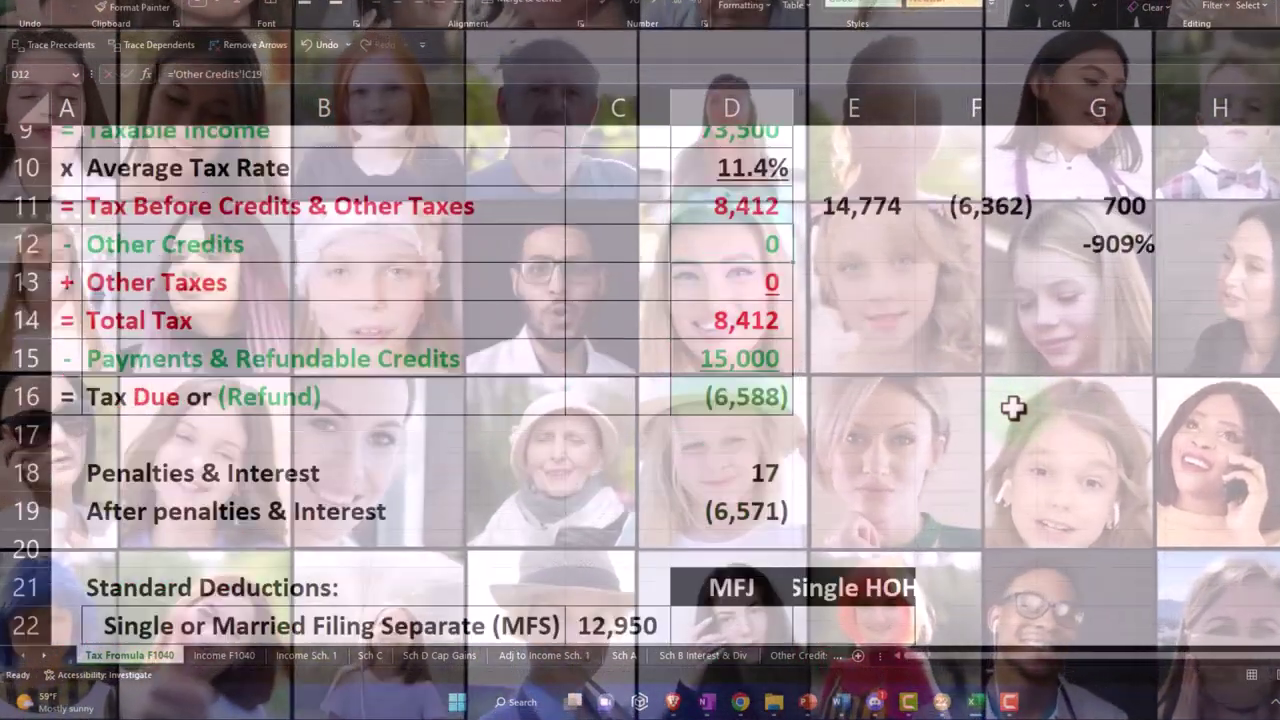
key(alt+Tab)
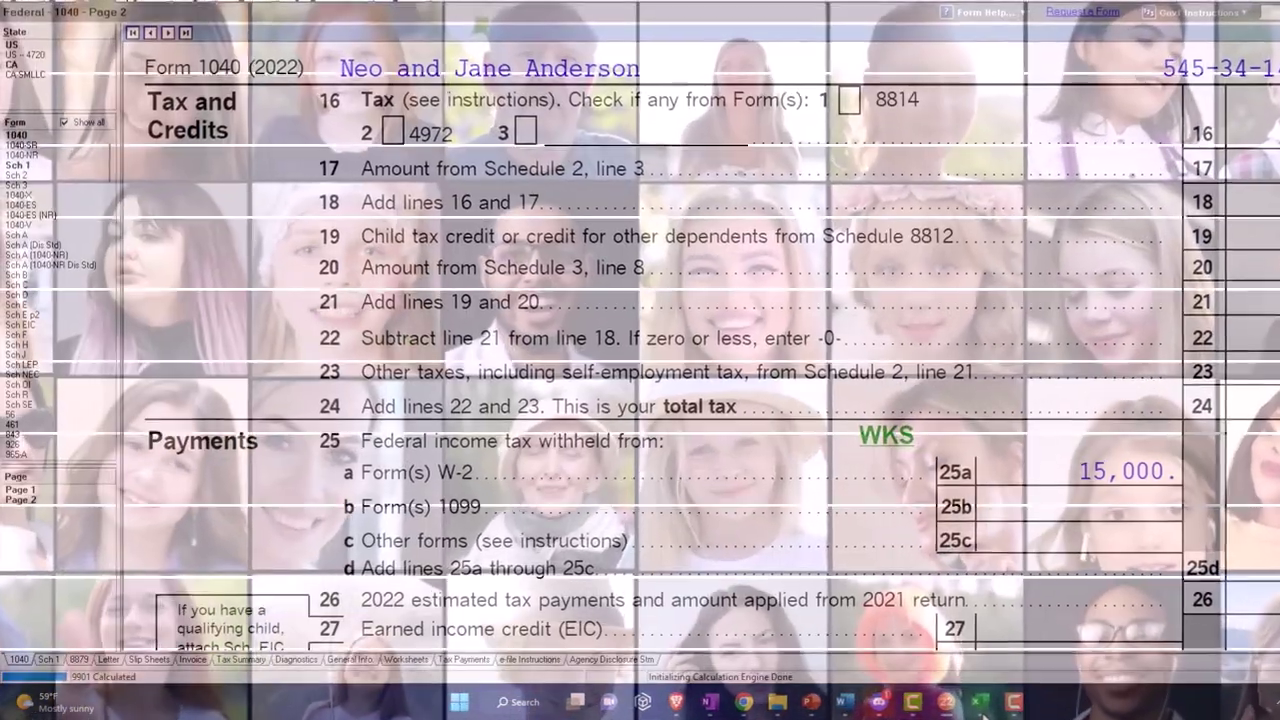
scroll(1010, 564, down, 5)
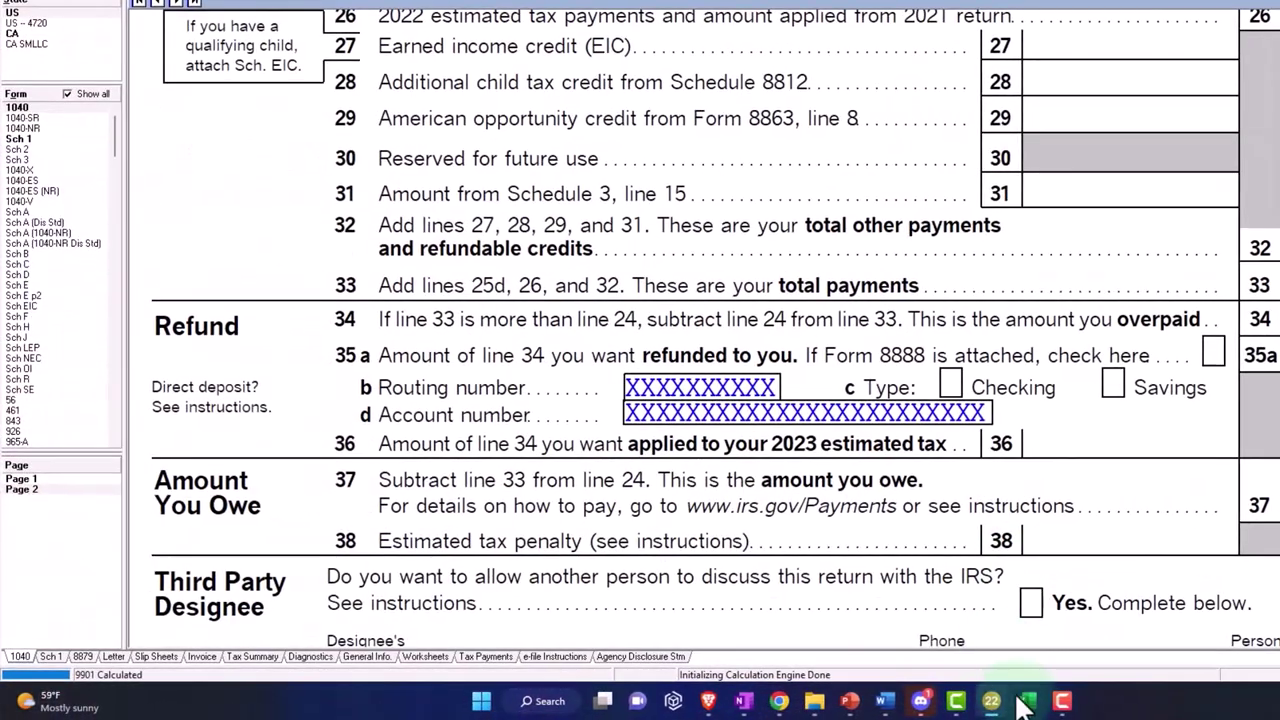
click(1030, 702)
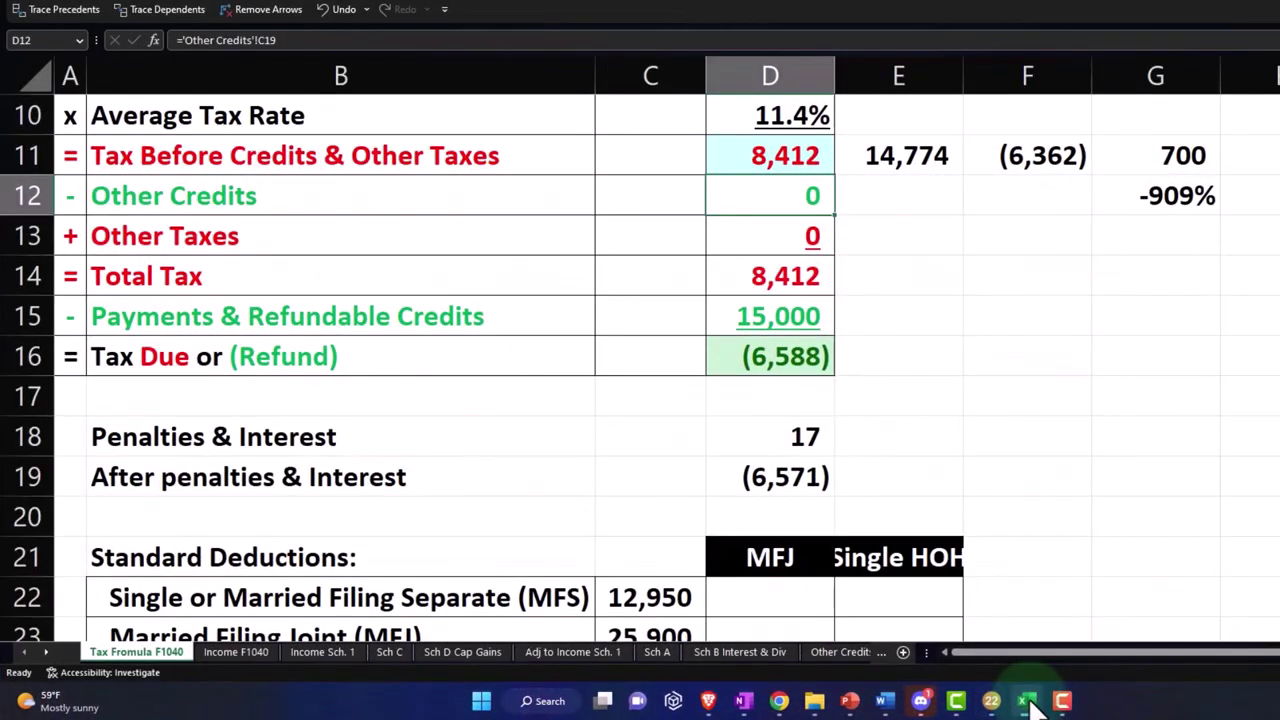
Switch to Lacerte, look over Form 1040 page 1, and open Schedule 1 page 2 to check the educator expenses on line 11
click(1030, 702)
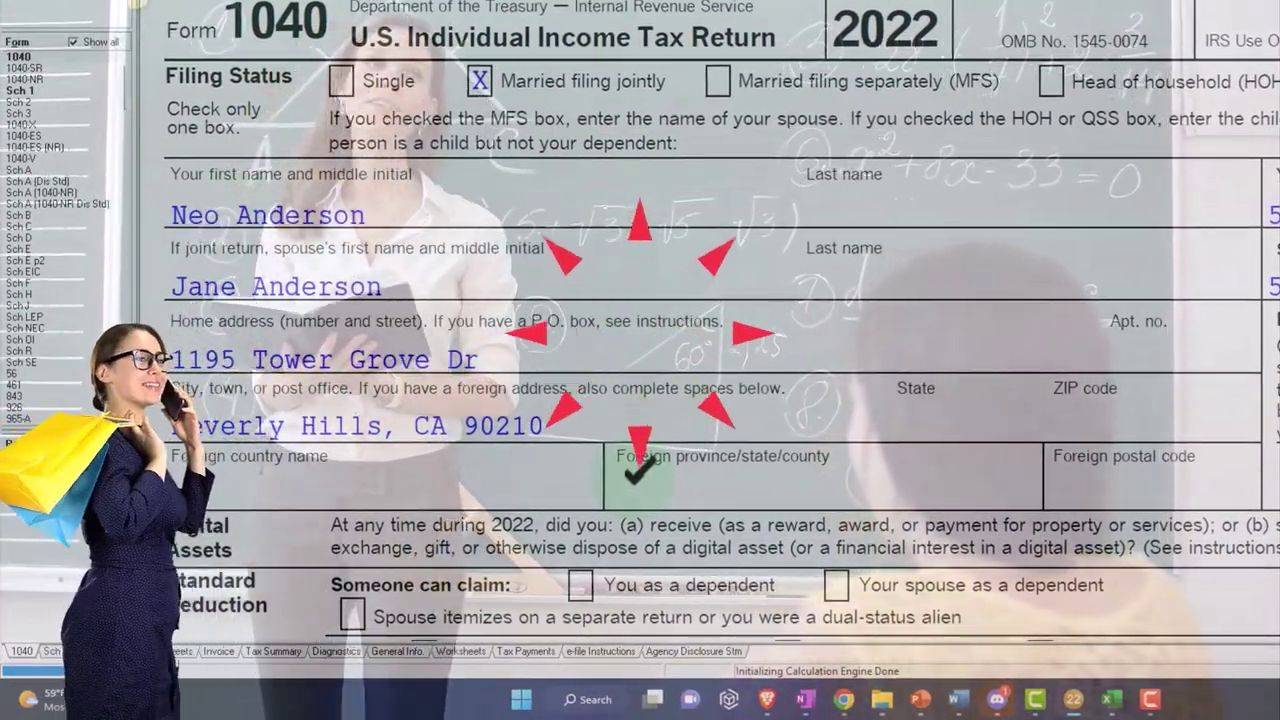
scroll(640, 490, down, 10)
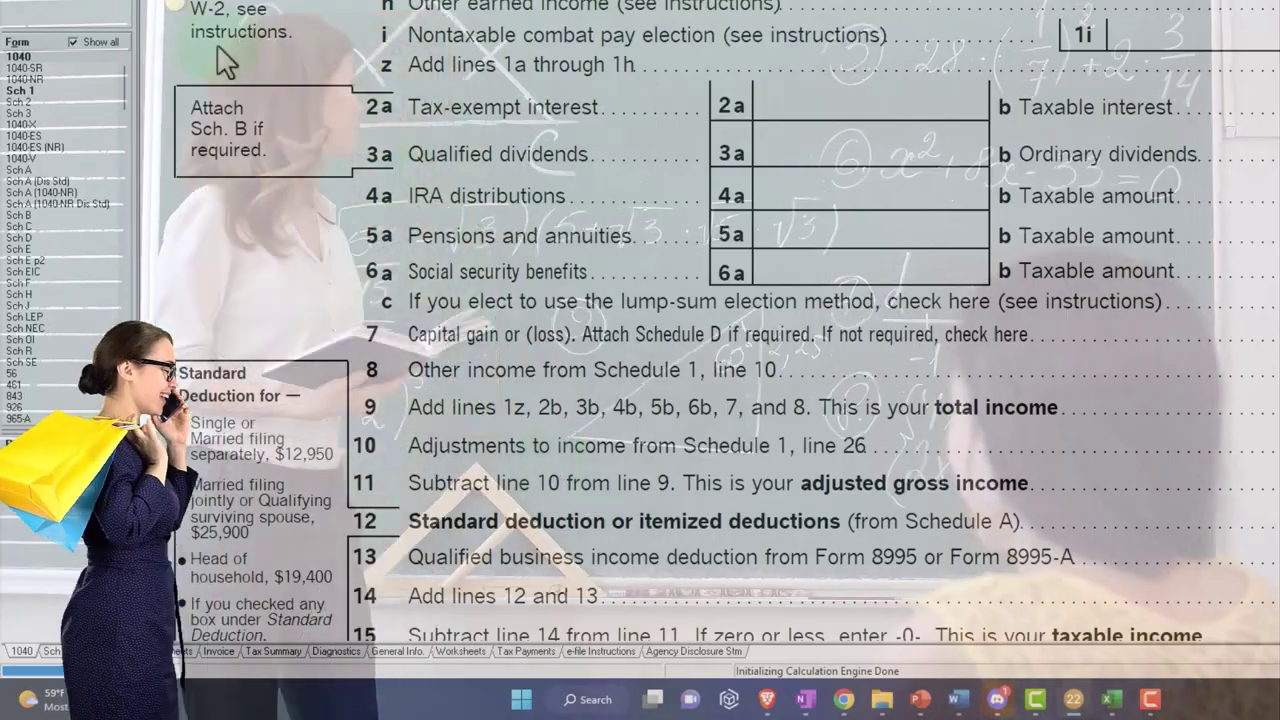
click(20, 90)
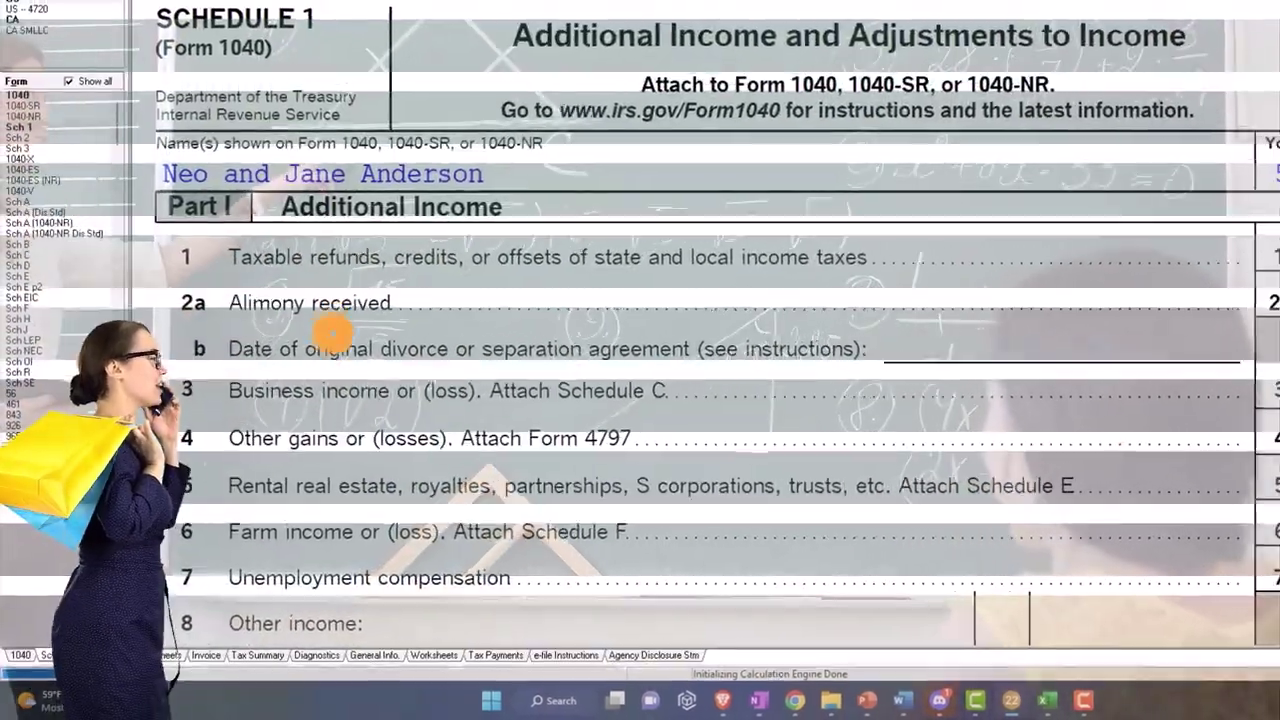
click(23, 476)
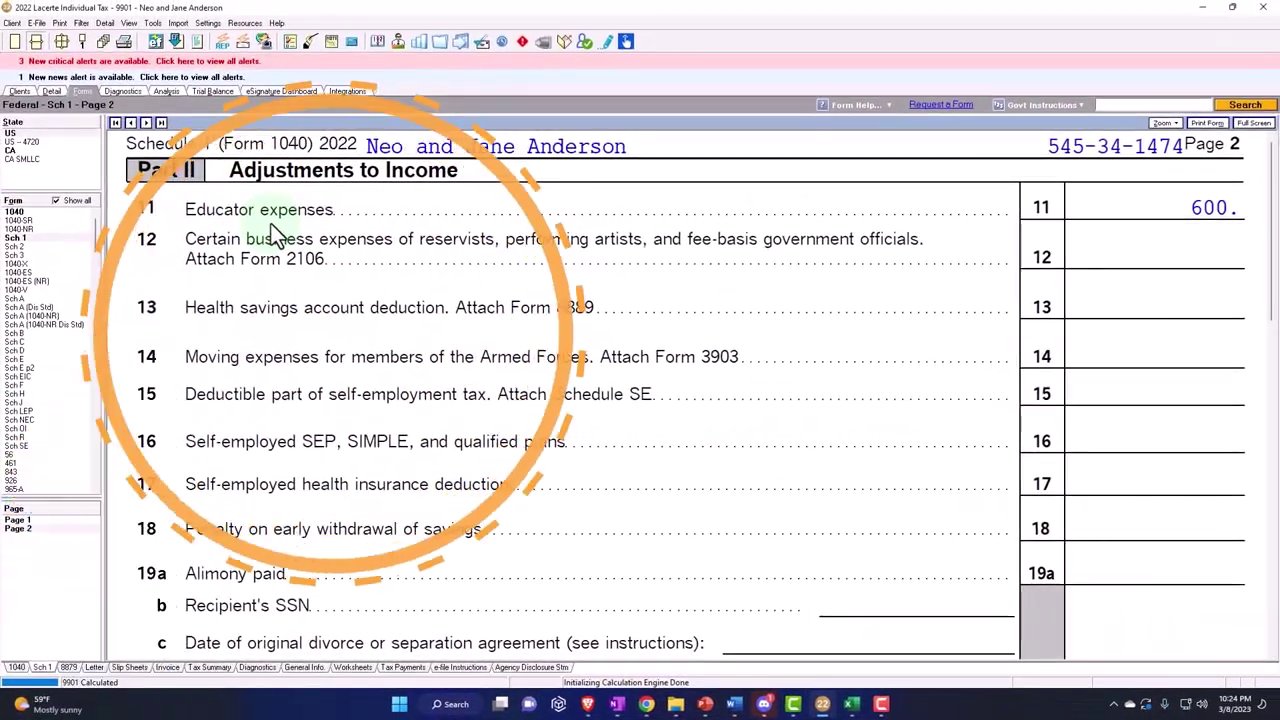